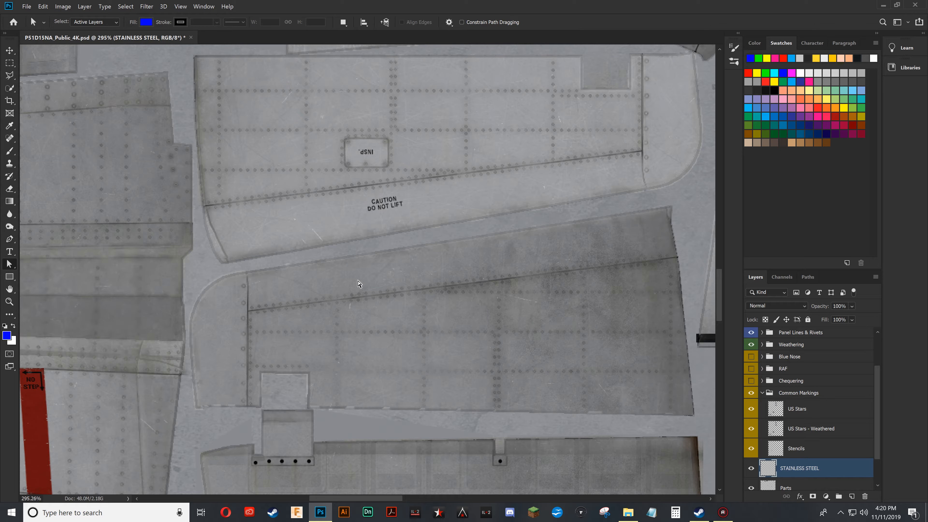
Start the Pen tool and show the Wire layer as a tracing guide
{"action": "key", "text": "p"}
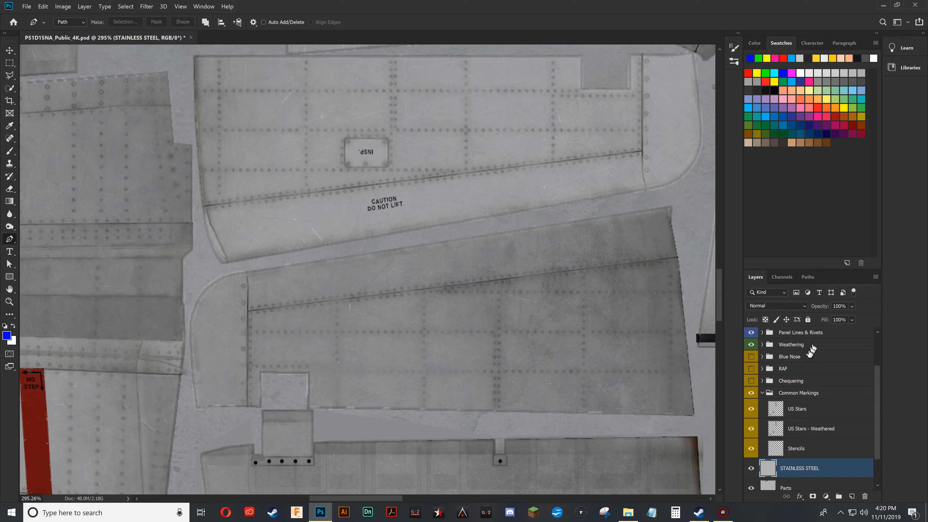
{"action": "scroll", "coordinate": [831, 379], "scroll_direction": "up", "scroll_amount": 3}
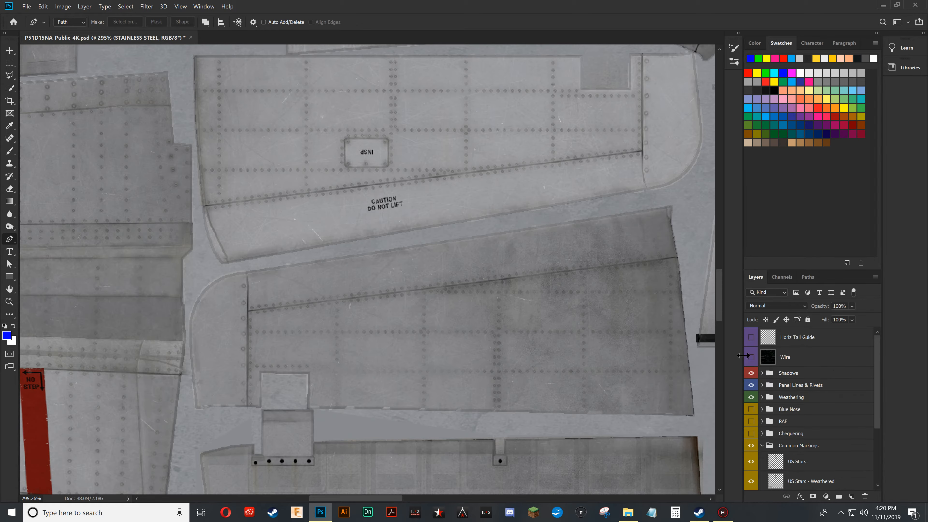
{"action": "left_click", "coordinate": [751, 358]}
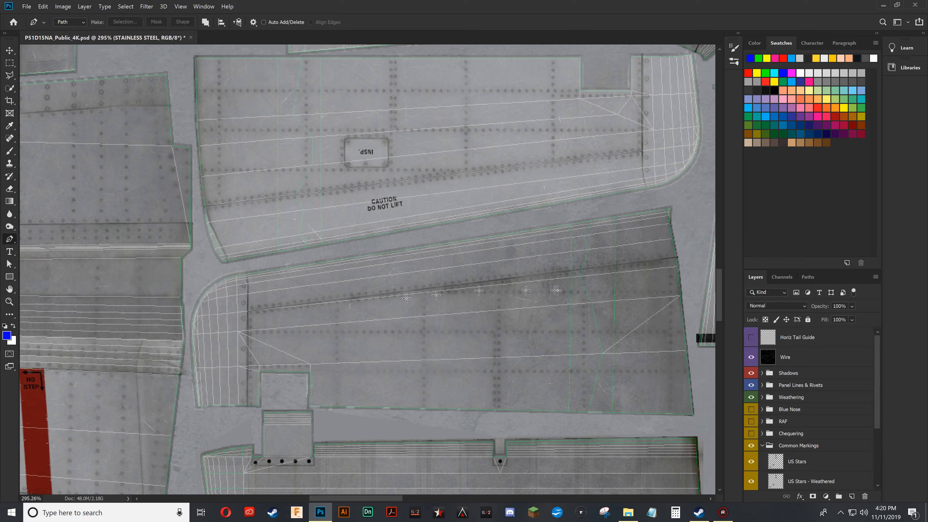
Trace a closed path around the lower tail panel's outer strip, following the panel seam, the curved tip and the sloping outer edge
{"action": "left_click", "coordinate": [677, 256]}
{"action": "left_click", "coordinate": [247, 311]}
{"action": "left_click", "coordinate": [195, 408]}
{"action": "left_click_drag", "start_coordinate": [189, 325], "coordinate": [188, 310]}
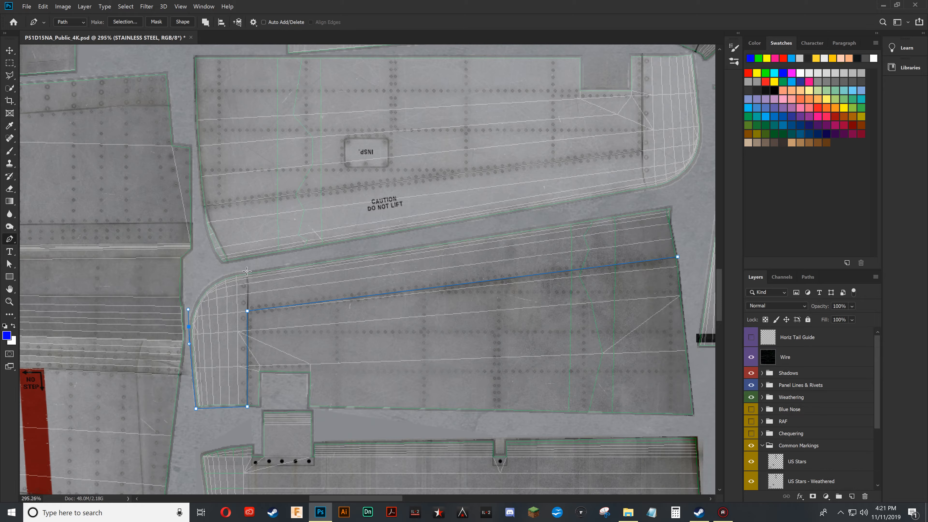
{"action": "left_click_drag", "start_coordinate": [247, 271], "coordinate": [300, 266]}
{"action": "left_click", "coordinate": [673, 205]}
{"action": "left_click", "coordinate": [678, 258]}
Undo the closing of the path, place the inboard corner point again and close the path at its starting point
{"action": "left_click", "coordinate": [42, 6]}
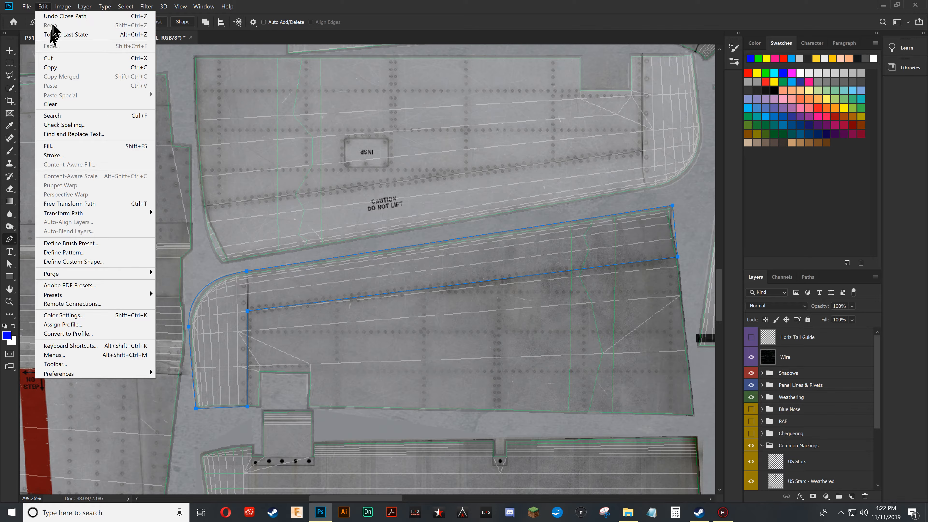
{"action": "mouse_move", "coordinate": [130, 6]}
{"action": "left_click", "coordinate": [406, 6]}
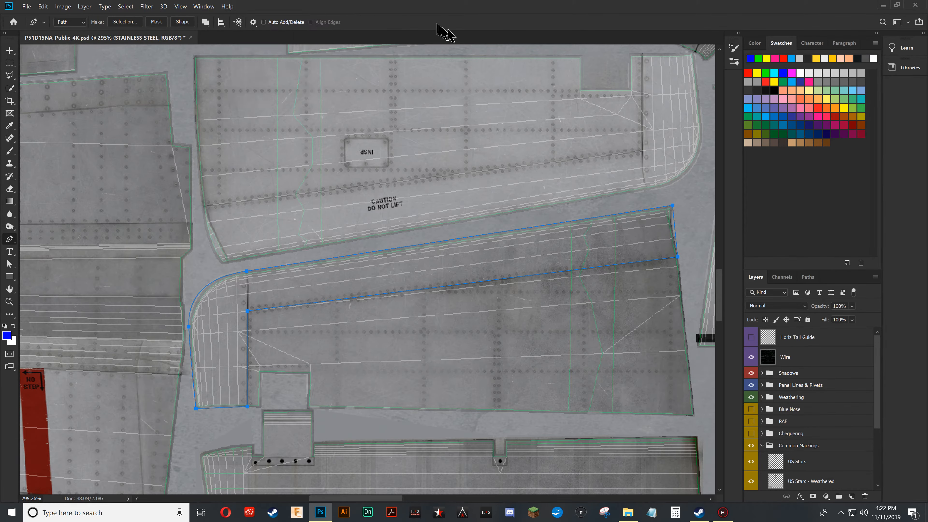
{"action": "key", "text": "ctrl+z"}
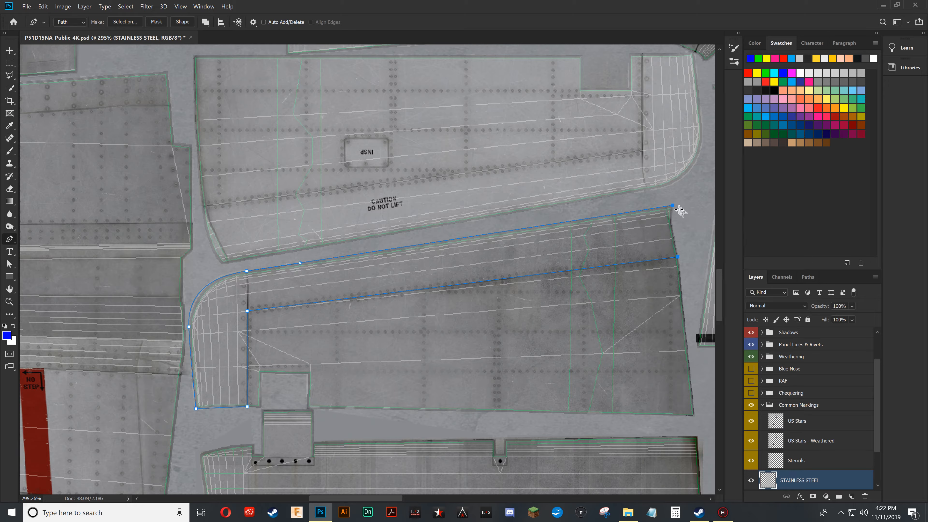
{"action": "left_click", "coordinate": [673, 206]}
{"action": "left_click", "coordinate": [678, 258]}
Move the anchor point on the outside of the curved tip slightly lower along the path to refine the curve
{"action": "key", "text": "a"}
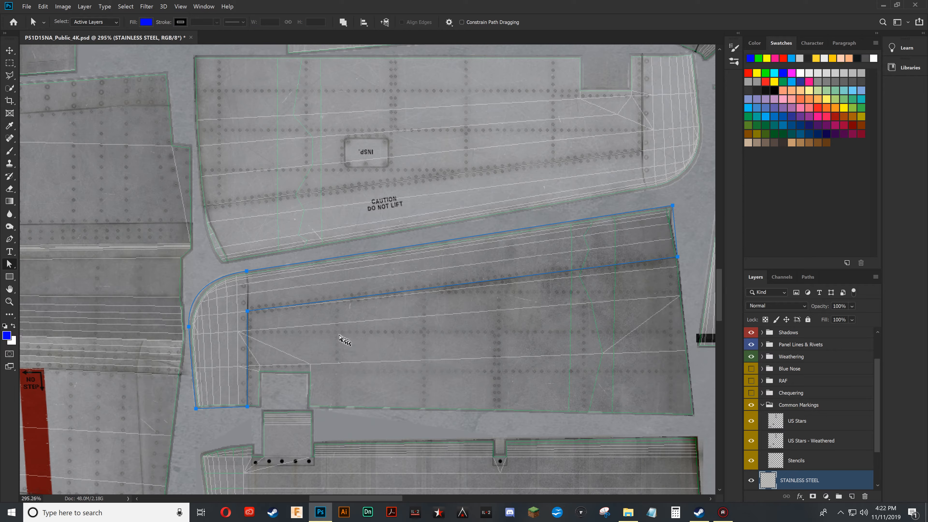
{"action": "left_click", "coordinate": [189, 327], "text": "ctrl"}
{"action": "left_click_drag", "start_coordinate": [189, 326], "coordinate": [188, 335]}
{"action": "key", "text": "Right"}
{"action": "key", "text": "Left"}
{"action": "key", "text": "Up"}
{"action": "left_click_drag", "start_coordinate": [188, 317], "coordinate": [220, 317]}
{"action": "key", "text": "ctrl+z"}
{"action": "left_click", "coordinate": [190, 335]}
Convert the work path into a new anti-aliased selection with a feather radius of 0 pixels
{"action": "right_click", "coordinate": [190, 337]}
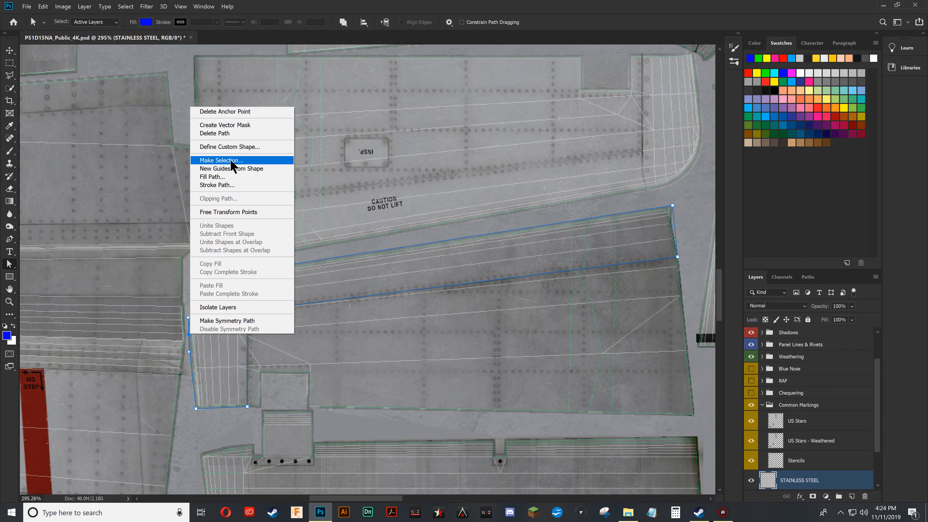
{"action": "left_click", "coordinate": [562, 195]}
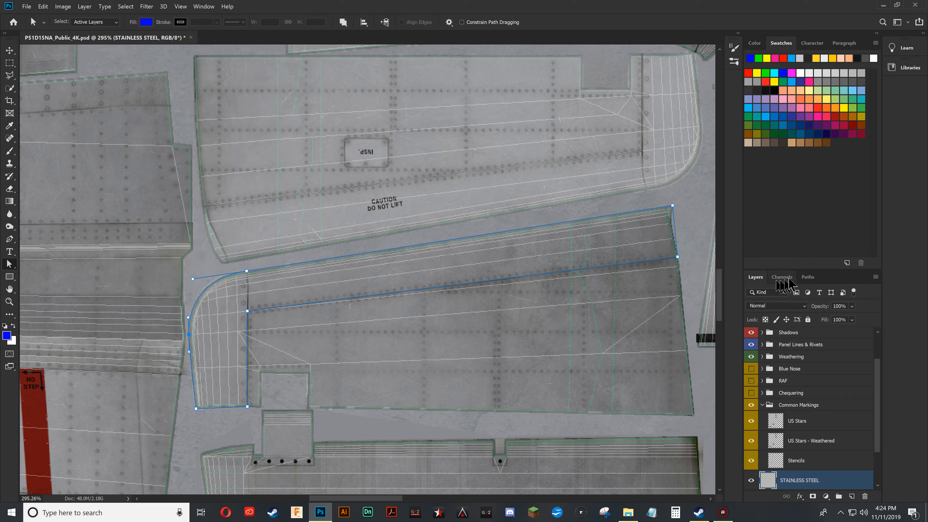
{"action": "left_click", "coordinate": [802, 278]}
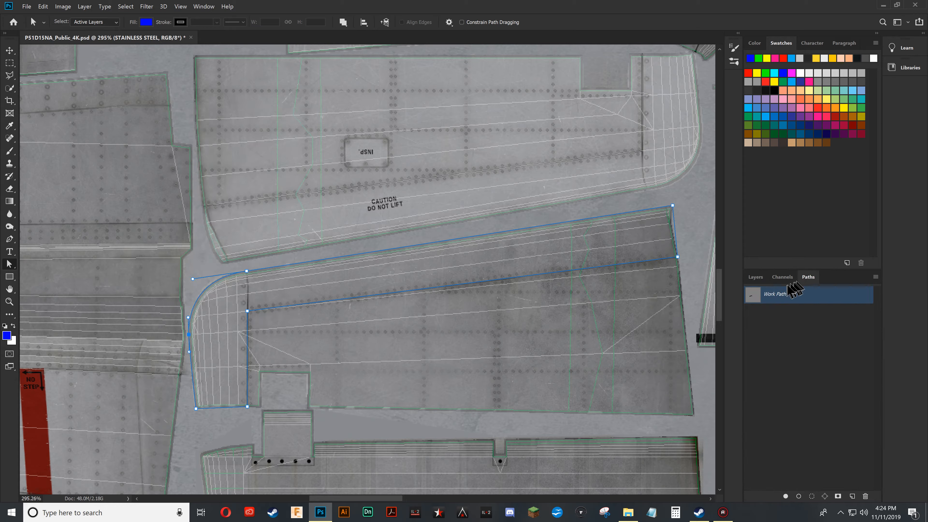
{"action": "right_click", "coordinate": [794, 297]}
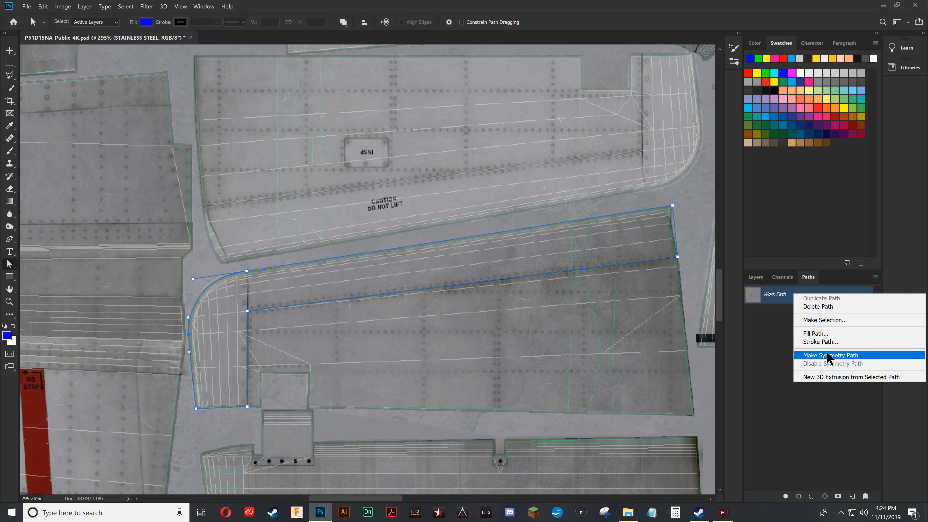
{"action": "left_click", "coordinate": [832, 321]}
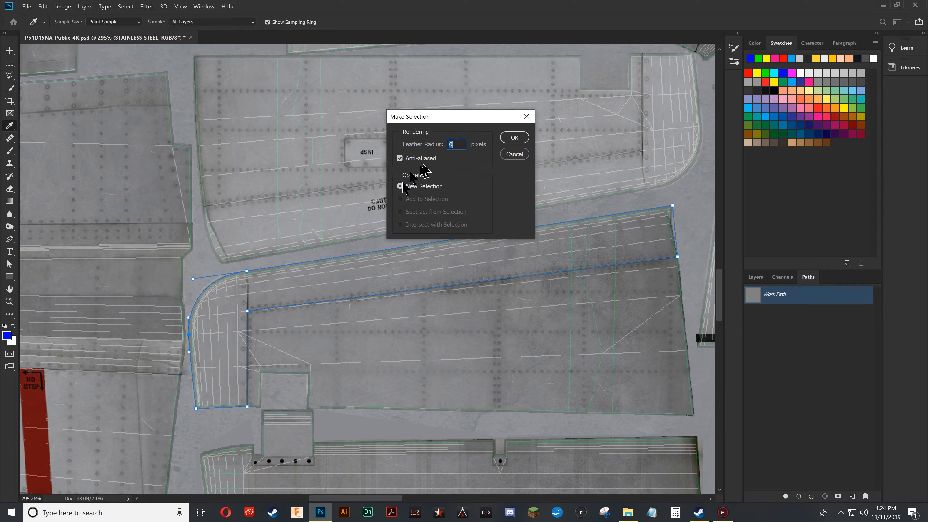
{"action": "left_click", "coordinate": [514, 138]}
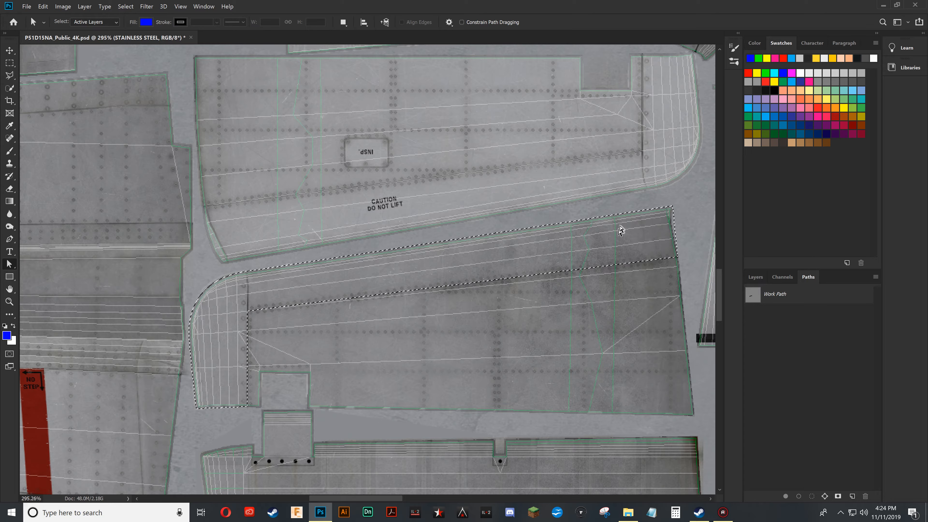
Hide the Weathering, Panel Lines & Rivets and Shadows groups to expose the plain base colours
{"action": "left_click", "coordinate": [756, 276]}
{"action": "scroll", "coordinate": [755, 365], "scroll_direction": "up", "scroll_amount": 1}
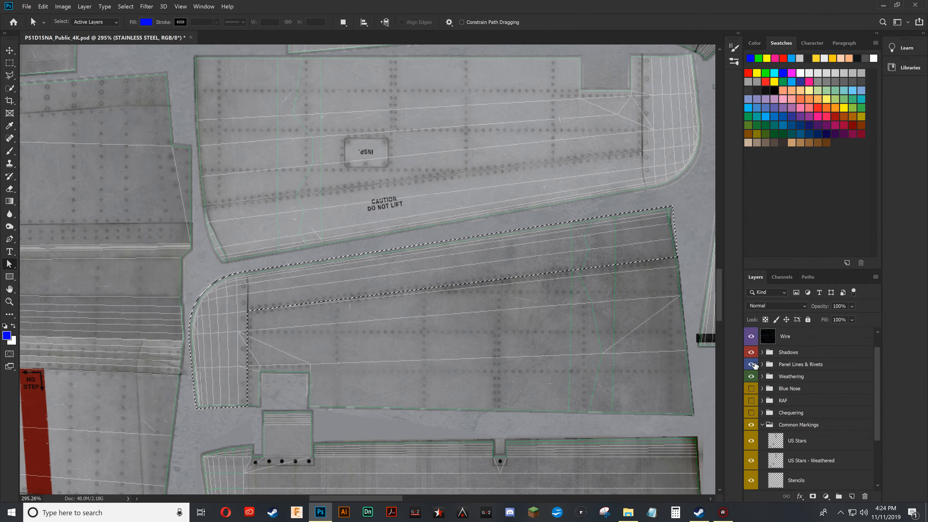
{"action": "left_click", "coordinate": [751, 377]}
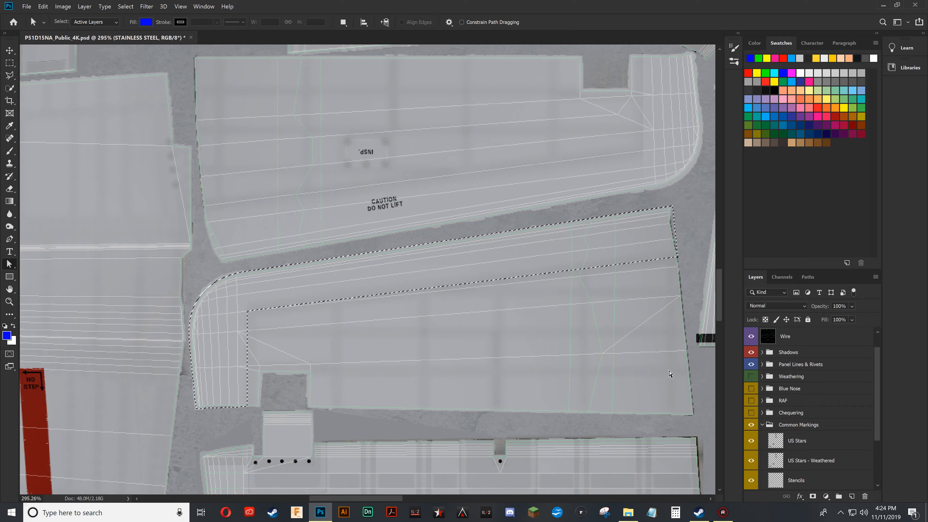
{"action": "left_click", "coordinate": [752, 364]}
{"action": "left_click", "coordinate": [751, 354]}
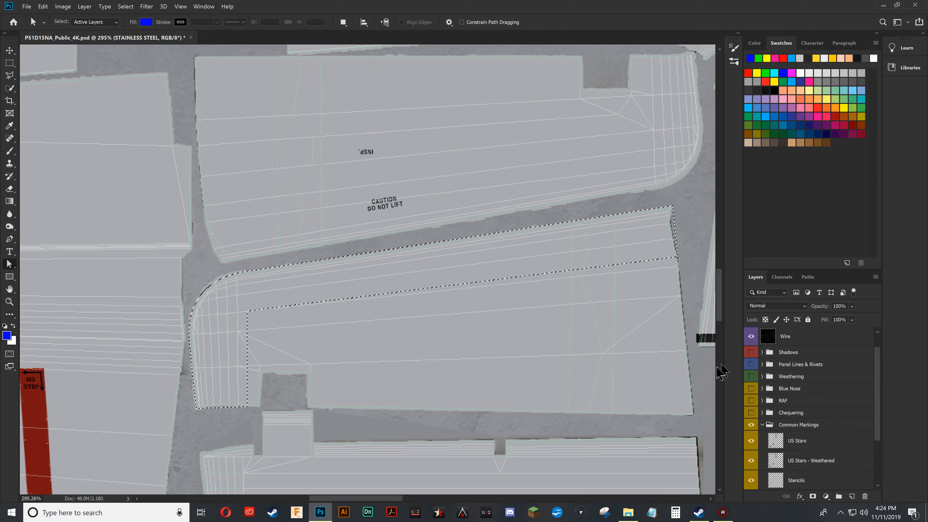
Sample the tail panel's grey and set the foreground colour to the darker grey 959699
{"action": "key", "text": "i"}
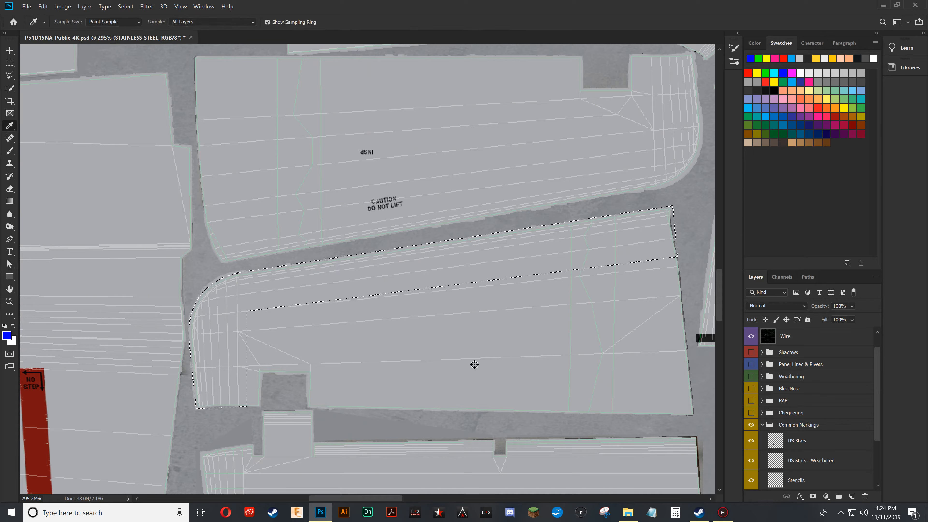
{"action": "left_click", "coordinate": [405, 336]}
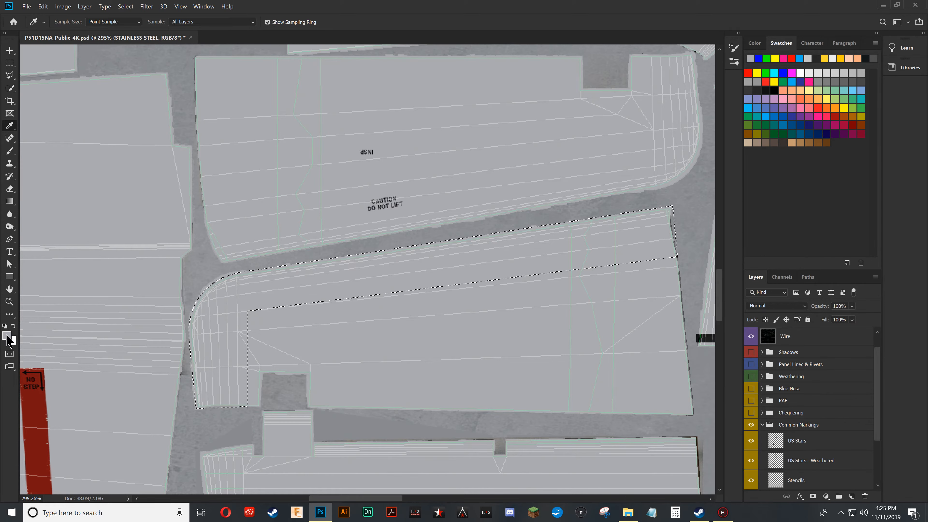
{"action": "left_click", "coordinate": [7, 338]}
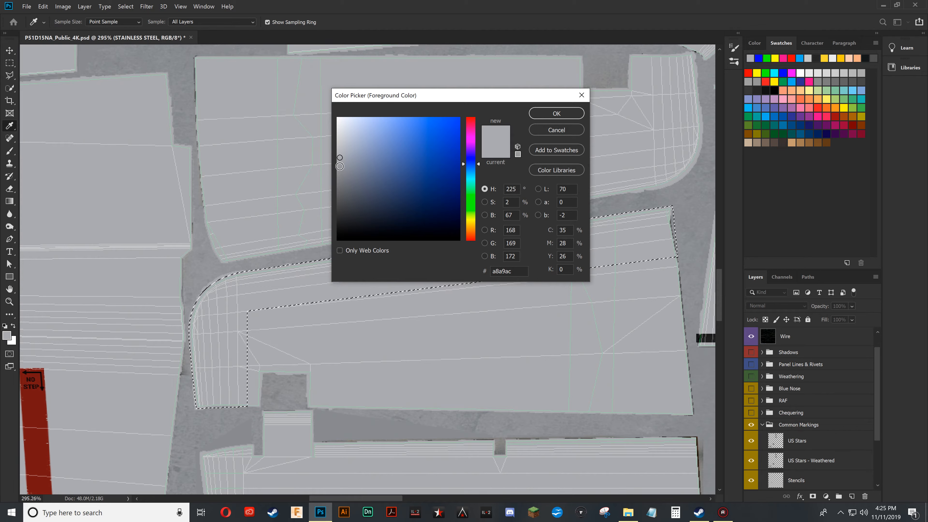
{"action": "left_click", "coordinate": [340, 166]}
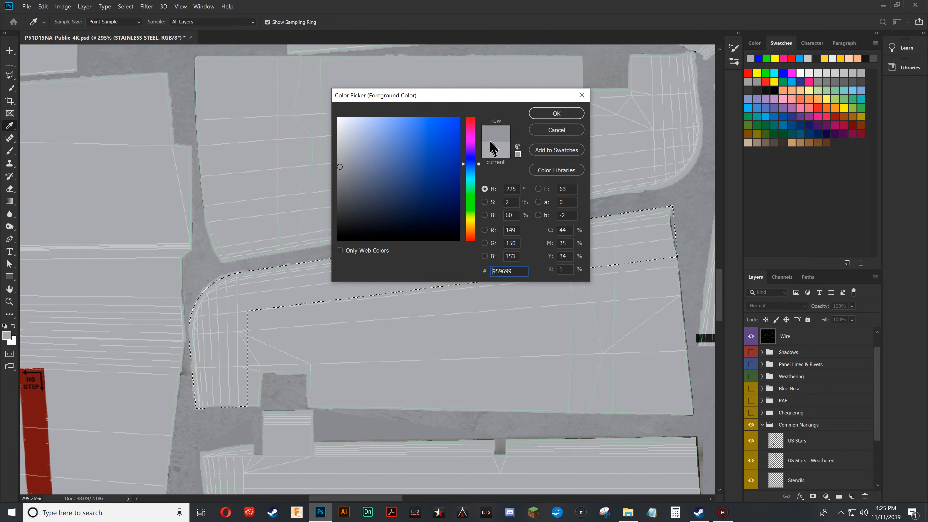
{"action": "left_click", "coordinate": [553, 115]}
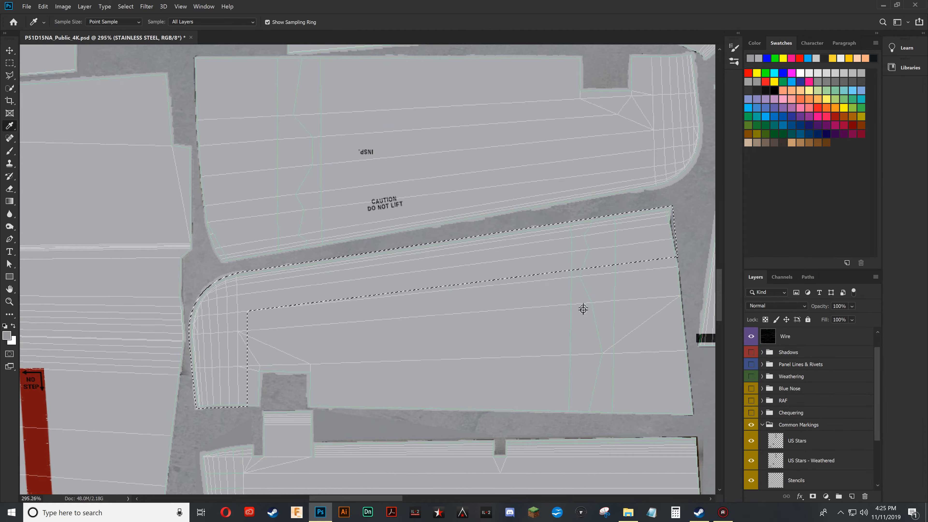
Paint the whole selected strip and curved tip dark grey with the Brush tool and clear the selection
{"action": "key", "text": "b"}
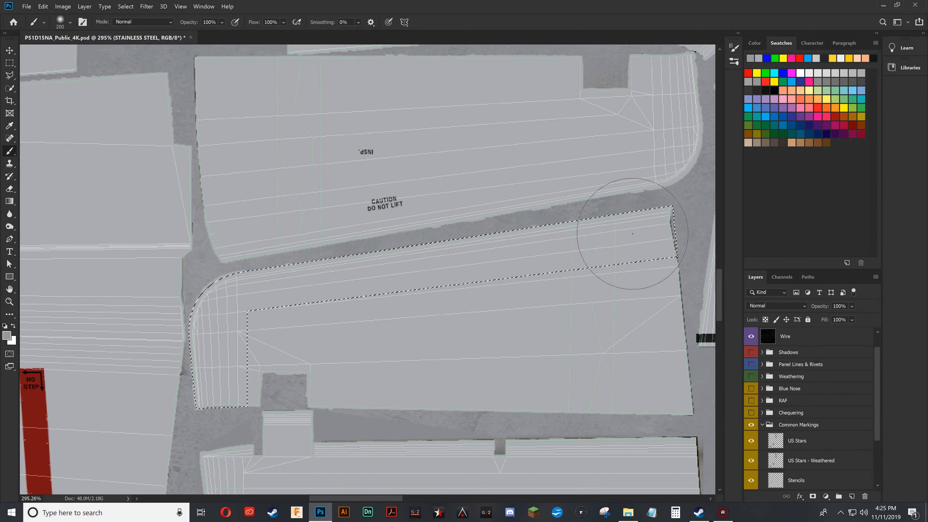
{"action": "mouse_move", "coordinate": [650, 230]}
{"action": "left_mouse_down"}
{"action": "mouse_move", "coordinate": [419, 273]}
{"action": "mouse_move", "coordinate": [684, 235]}
{"action": "mouse_move", "coordinate": [331, 283]}
{"action": "mouse_move", "coordinate": [257, 304]}
{"action": "mouse_move", "coordinate": [222, 325]}
{"action": "mouse_move", "coordinate": [178, 378]}
{"action": "mouse_move", "coordinate": [201, 321]}
{"action": "mouse_move", "coordinate": [209, 365]}
{"action": "mouse_move", "coordinate": [231, 385]}
{"action": "mouse_move", "coordinate": [234, 378]}
{"action": "mouse_move", "coordinate": [212, 403]}
{"action": "left_mouse_up"}
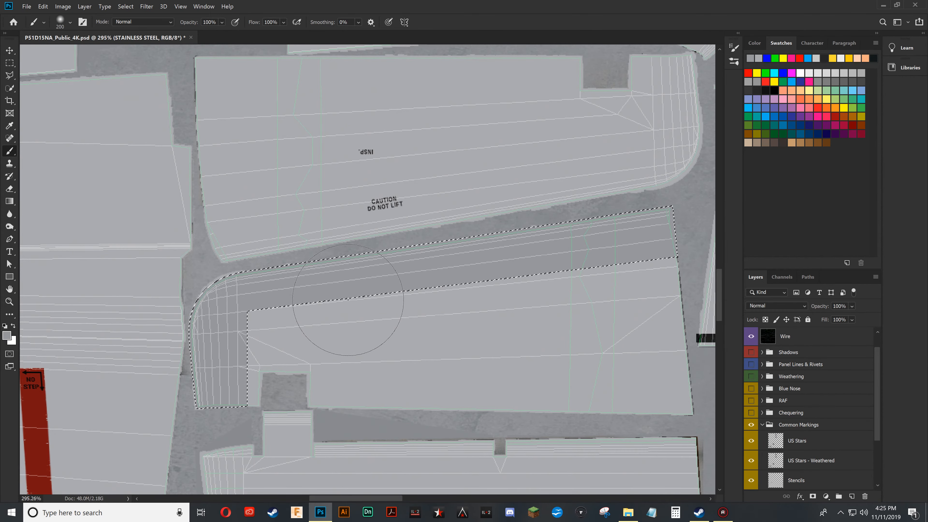
{"action": "key", "text": "w"}
{"action": "key", "text": "ctrl+d"}
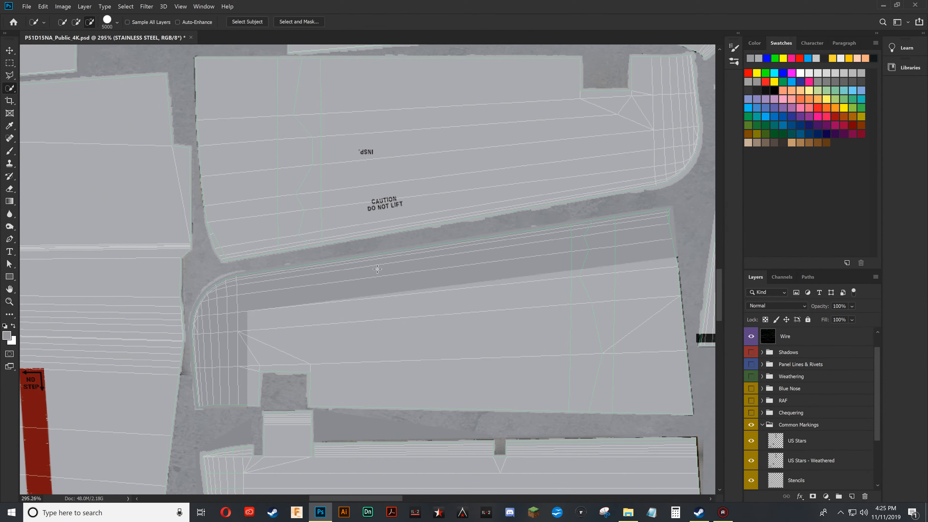
Hide the Wire layer and show the Shadows, Panel Lines & Rivets and Weathering groups again
{"action": "left_click", "coordinate": [751, 337]}
{"action": "left_click_drag", "start_coordinate": [751, 352], "coordinate": [752, 376]}
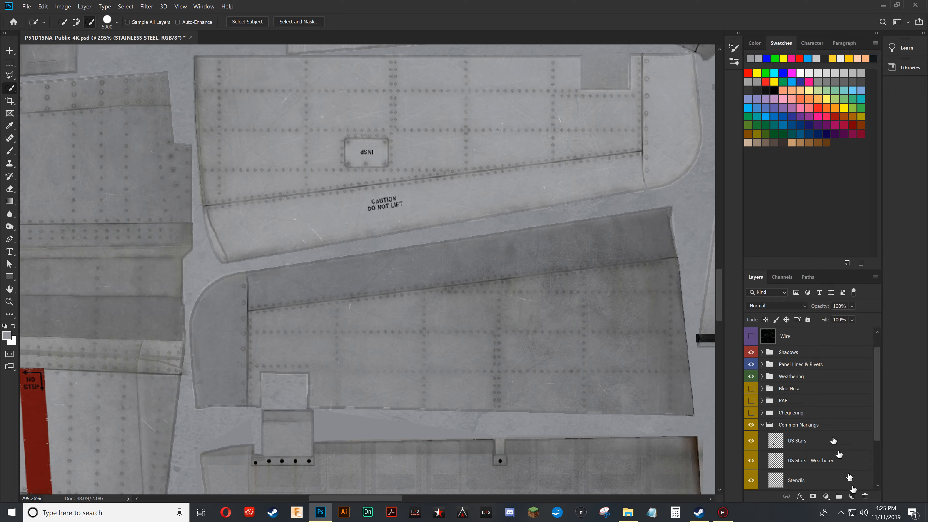
Create a new layer group above Shadows and name it EEFECTS
{"action": "left_click", "coordinate": [812, 352]}
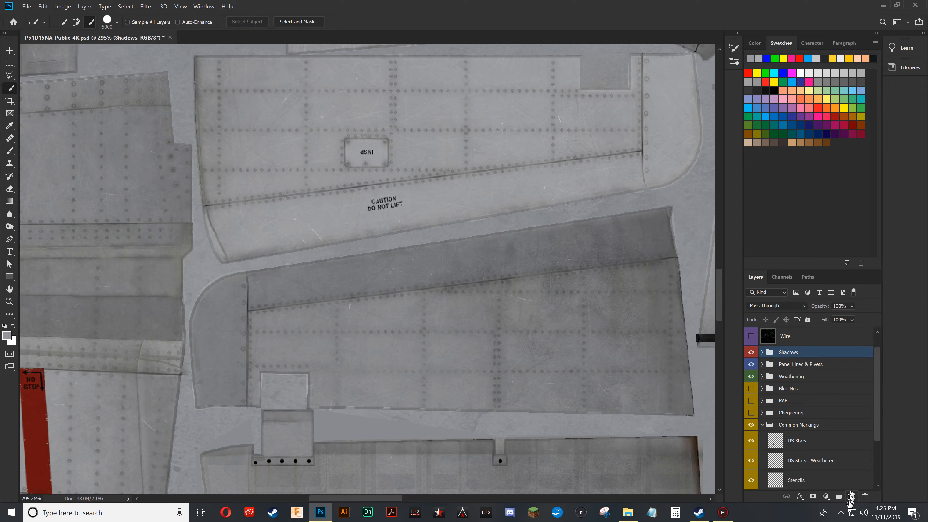
{"action": "left_click", "coordinate": [840, 497]}
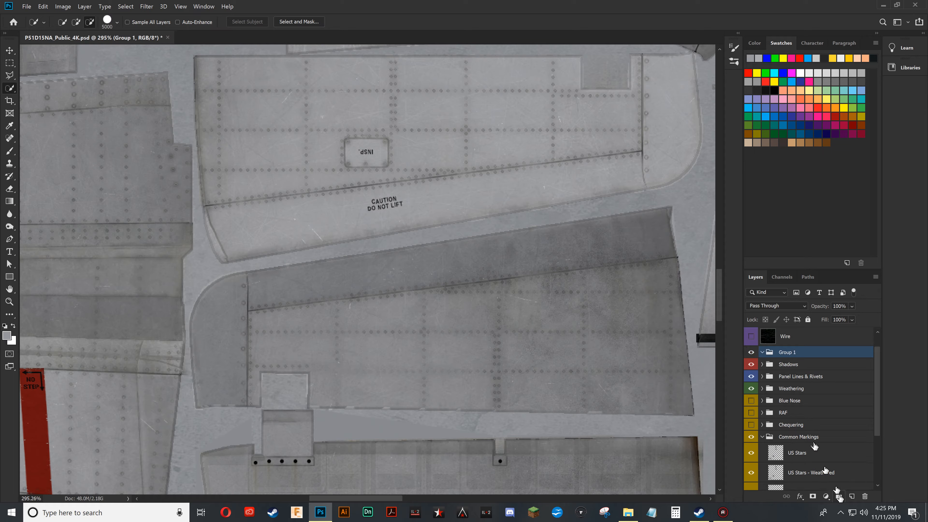
{"action": "double_click", "coordinate": [782, 352]}
{"action": "type", "text": "EFF"}
{"action": "left_click", "coordinate": [840, 401]}
Move the Shadows, Panel Lines & Rivets and Weathering groups into the EEFECTS group and collapse it
{"action": "left_click", "coordinate": [820, 366]}
{"action": "left_click", "coordinate": [810, 388], "text": "shift"}
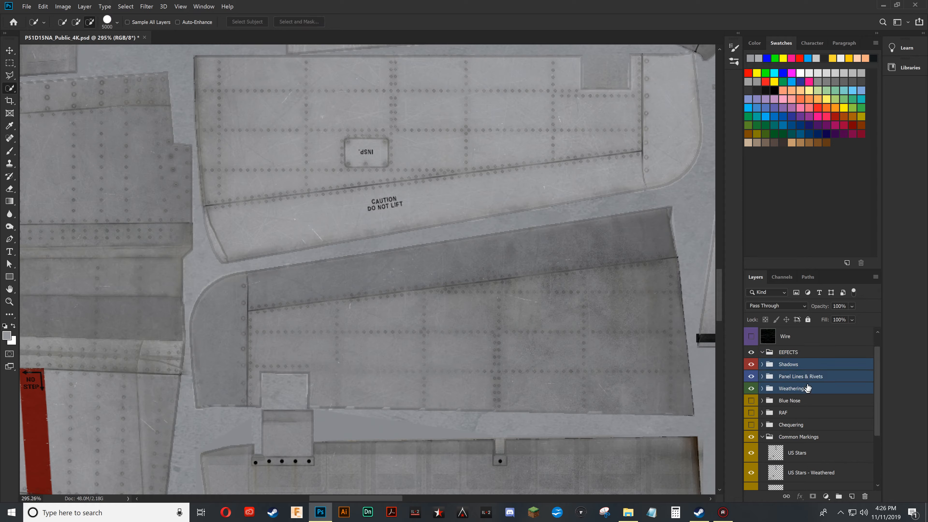
{"action": "left_click", "coordinate": [823, 366]}
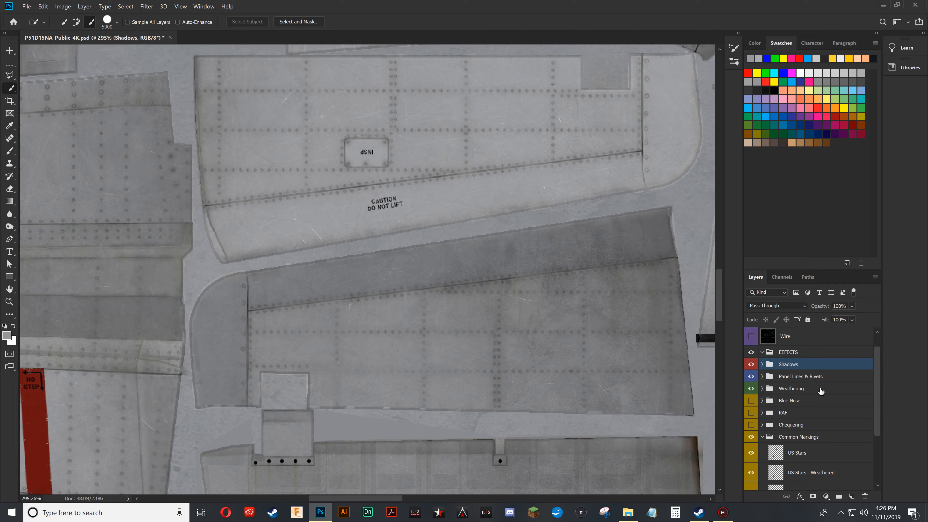
{"action": "left_click", "coordinate": [820, 392], "text": "shift"}
{"action": "left_click_drag", "start_coordinate": [810, 366], "coordinate": [810, 351]}
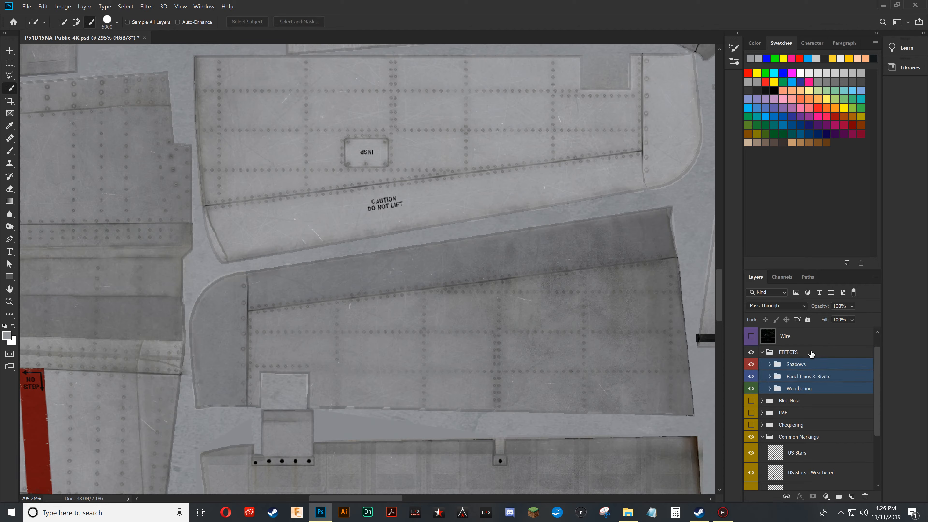
{"action": "left_click", "coordinate": [762, 352]}
Toggle the EEFECTS group off and on to compare the paintwork, and select the STAINLESS STEEL layer
{"action": "left_click", "coordinate": [751, 353]}
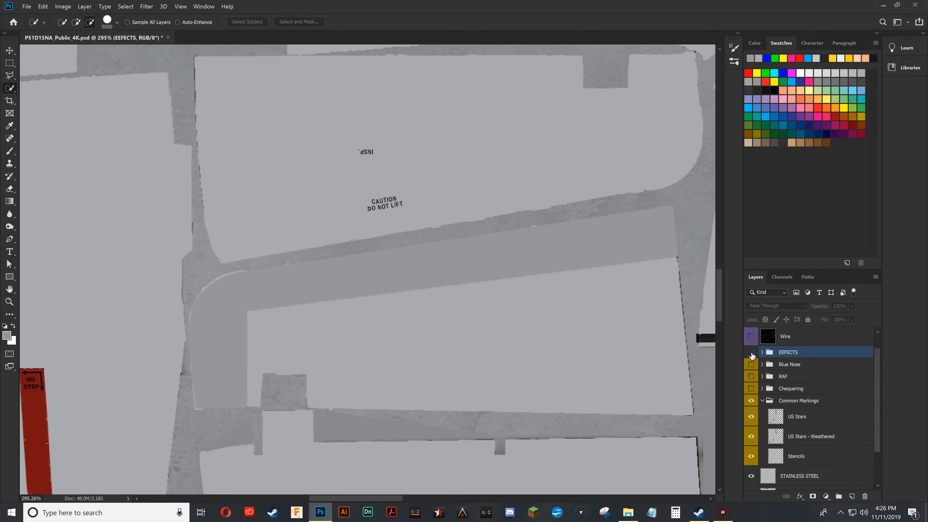
{"action": "left_click", "coordinate": [751, 352]}
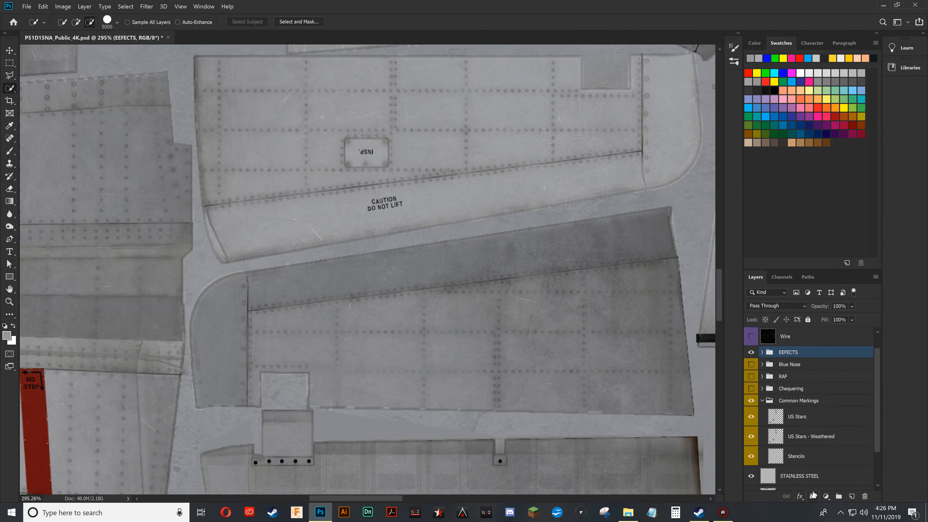
{"action": "scroll", "coordinate": [808, 425], "scroll_direction": "down", "scroll_amount": 3}
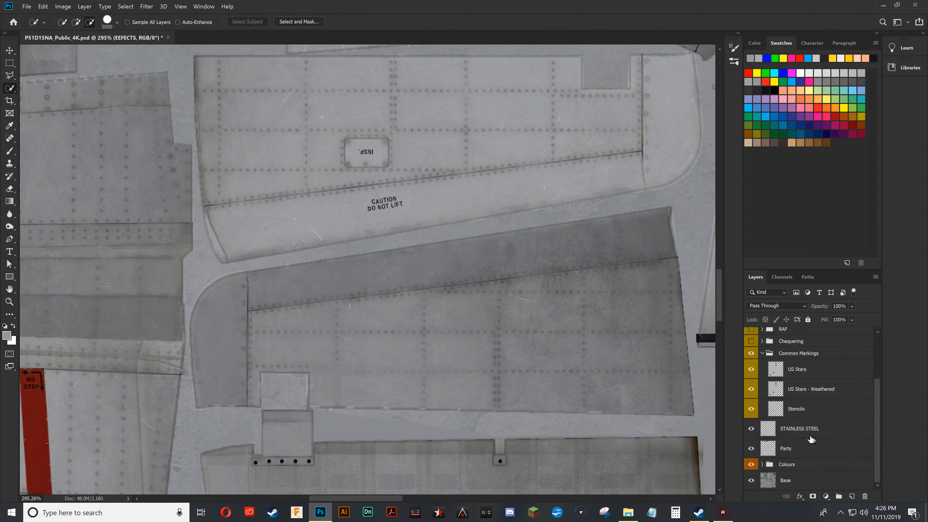
{"action": "left_click", "coordinate": [809, 427]}
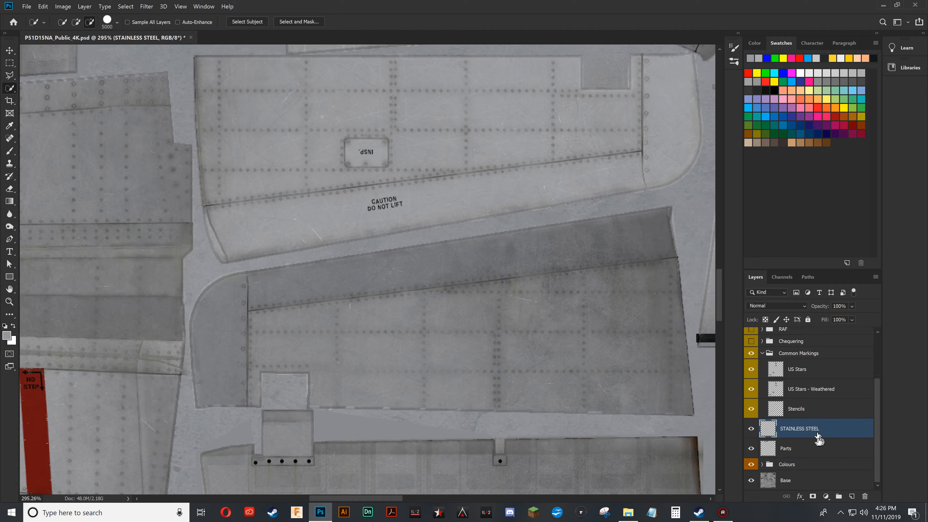
Load the STAINLESS STEEL layer's painted area as a selection and set the foreground colour to #8c8c8f
{"action": "left_click", "coordinate": [768, 429], "text": "ctrl"}
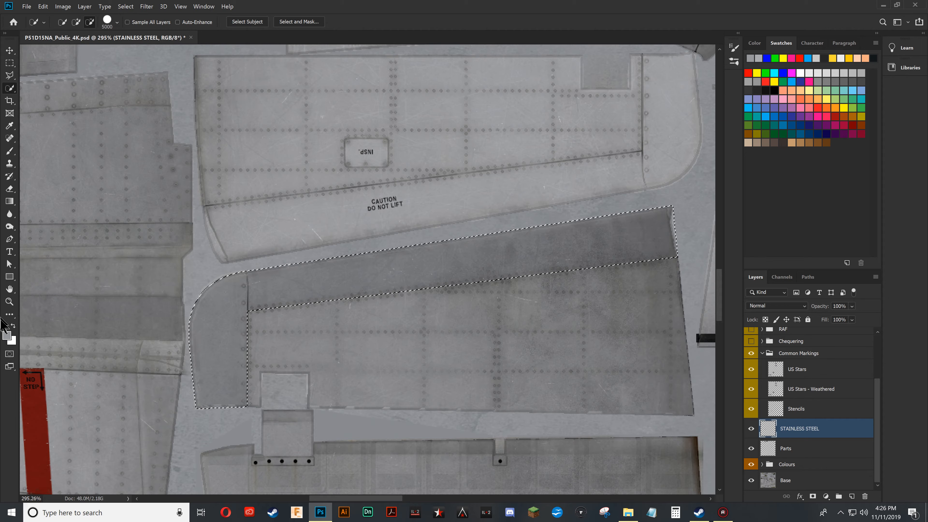
{"action": "left_click", "coordinate": [6, 339]}
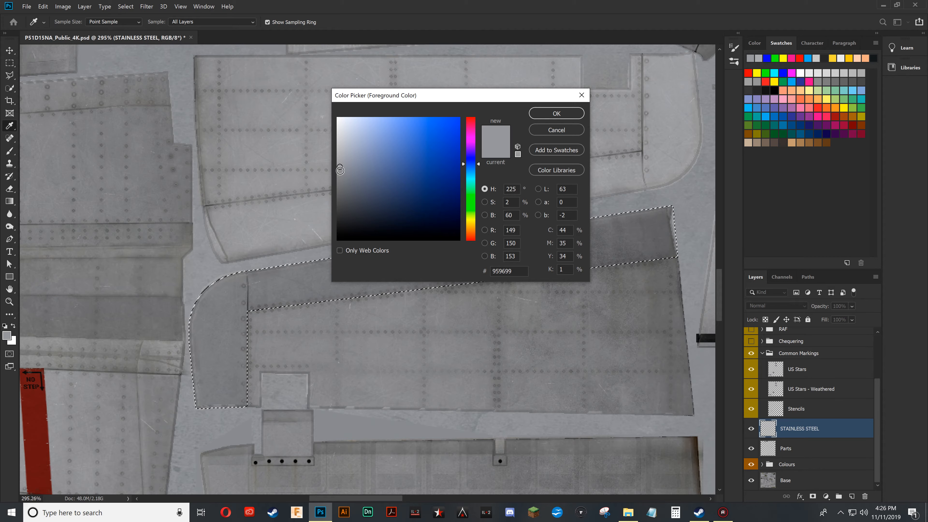
{"action": "left_click", "coordinate": [340, 171]}
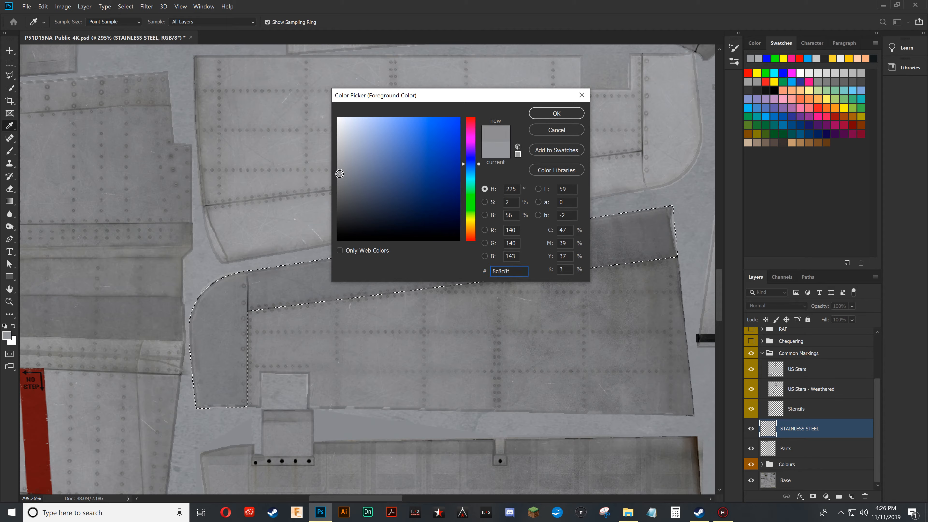
{"action": "left_click", "coordinate": [557, 114]}
Brush the new grey over the selected leading edge and rounded tip of the tail surface, and deselect
{"action": "key", "text": "w"}
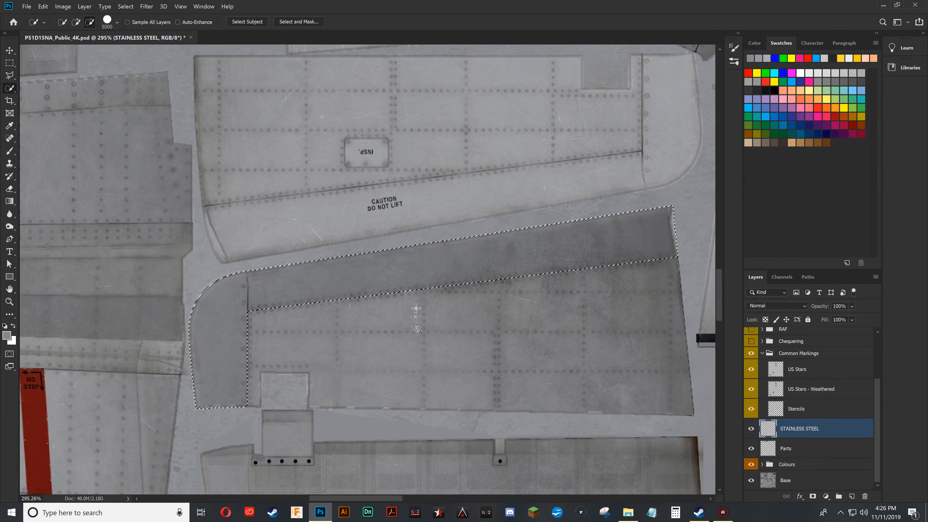
{"action": "key", "text": "b"}
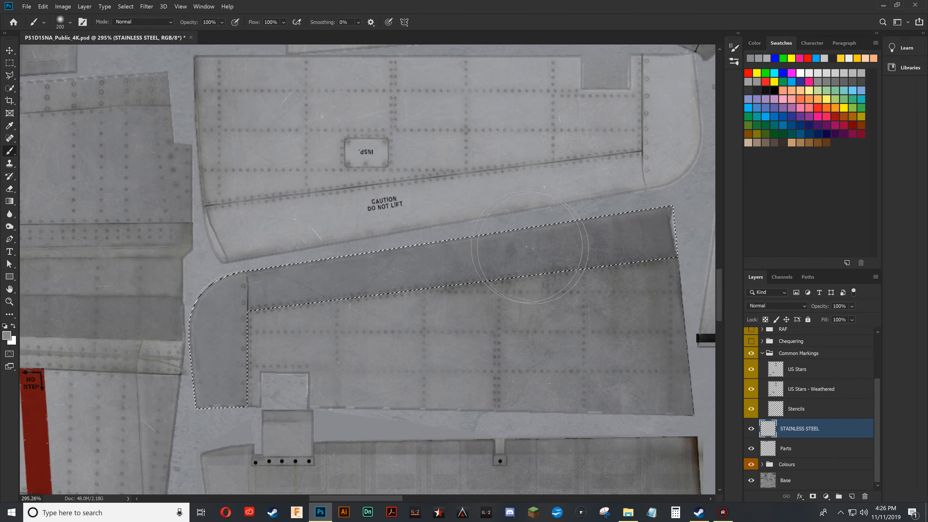
{"action": "mouse_move", "coordinate": [530, 248]}
{"action": "left_mouse_down"}
{"action": "mouse_move", "coordinate": [616, 239]}
{"action": "mouse_move", "coordinate": [317, 280]}
{"action": "left_mouse_up"}
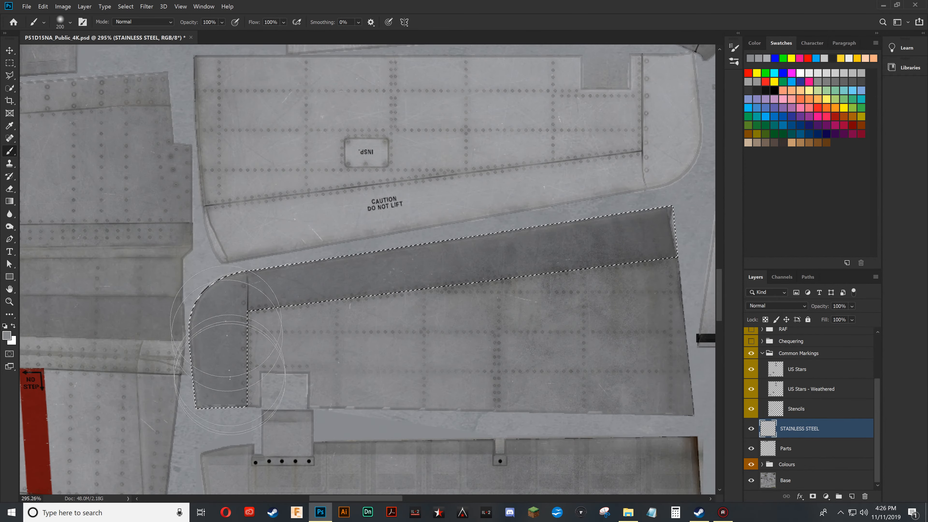
{"action": "mouse_move", "coordinate": [230, 379]}
{"action": "left_mouse_down"}
{"action": "mouse_move", "coordinate": [224, 288]}
{"action": "mouse_move", "coordinate": [405, 260]}
{"action": "mouse_move", "coordinate": [441, 272]}
{"action": "mouse_move", "coordinate": [558, 271]}
{"action": "left_mouse_up"}
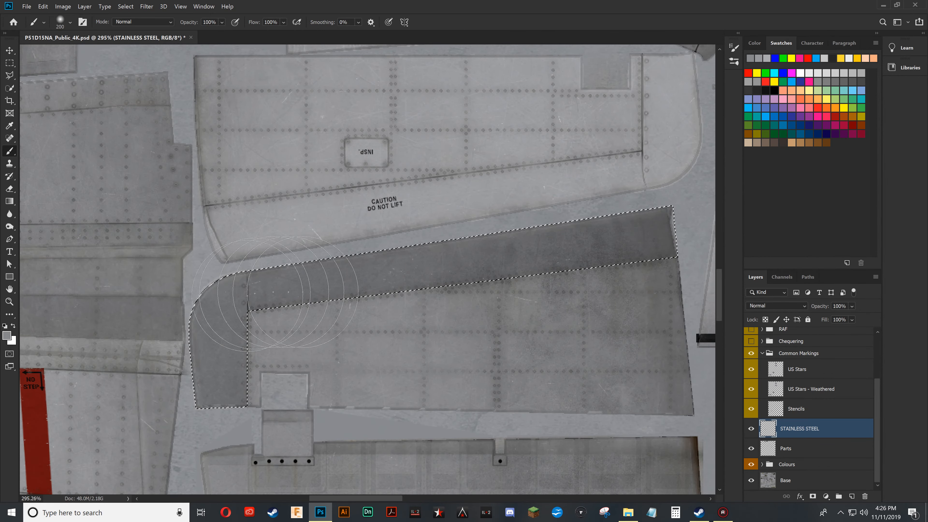
{"action": "key", "text": "w"}
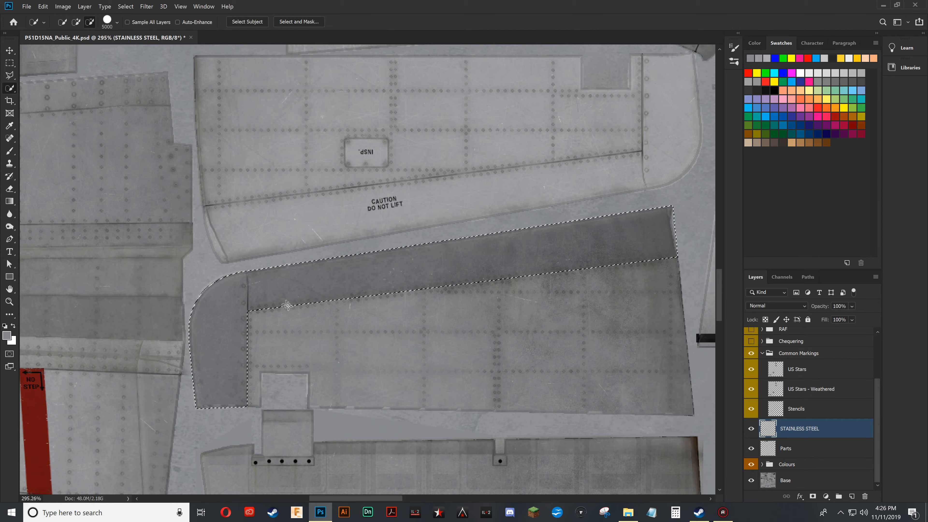
{"action": "key", "text": "ctrl+d"}
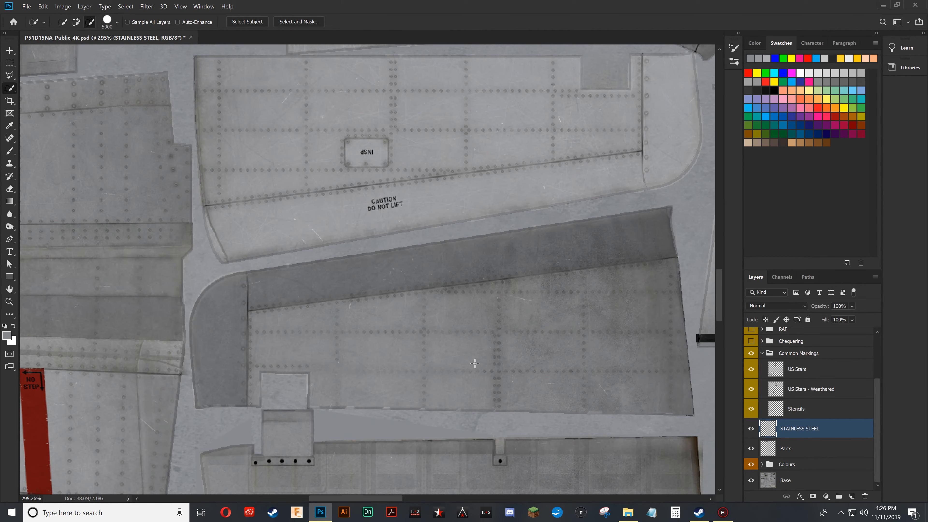
{"action": "scroll", "coordinate": [450, 294], "scroll_direction": "down", "scroll_amount": 6}
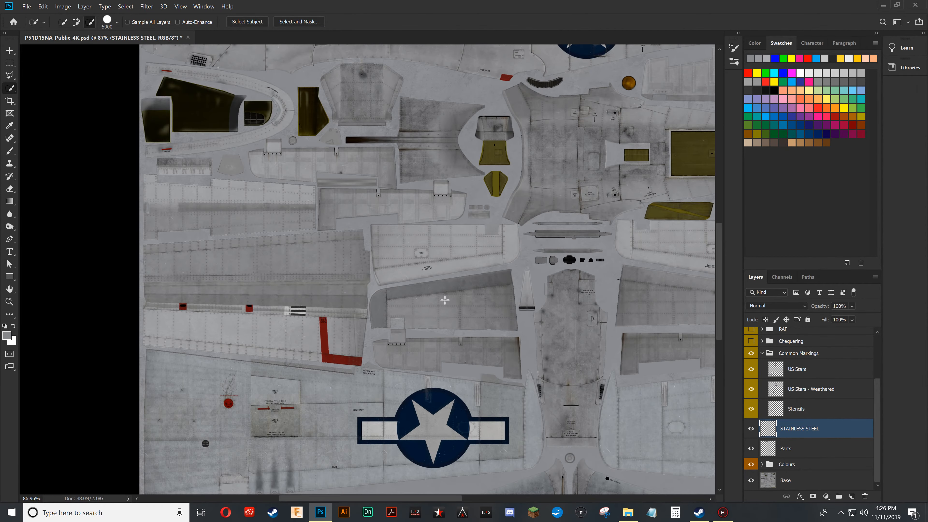
{"action": "scroll", "coordinate": [451, 323], "scroll_direction": "down", "scroll_amount": 3}
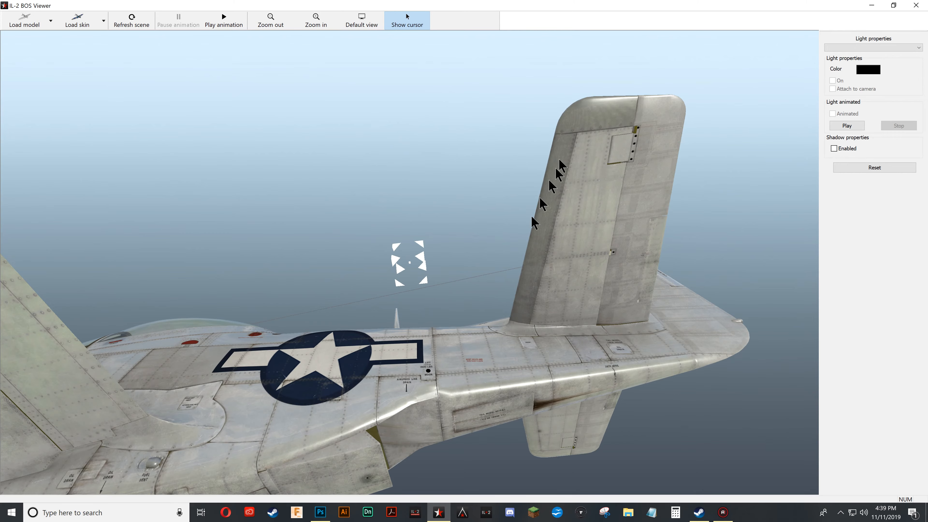
In IL-2 BOS Viewer, inspect the P-51D skin's panels on the tail fin, horizontal stabilizers and rear fuselage from several angles
{"action": "left_click_drag", "start_coordinate": [437, 259], "coordinate": [354, 344]}
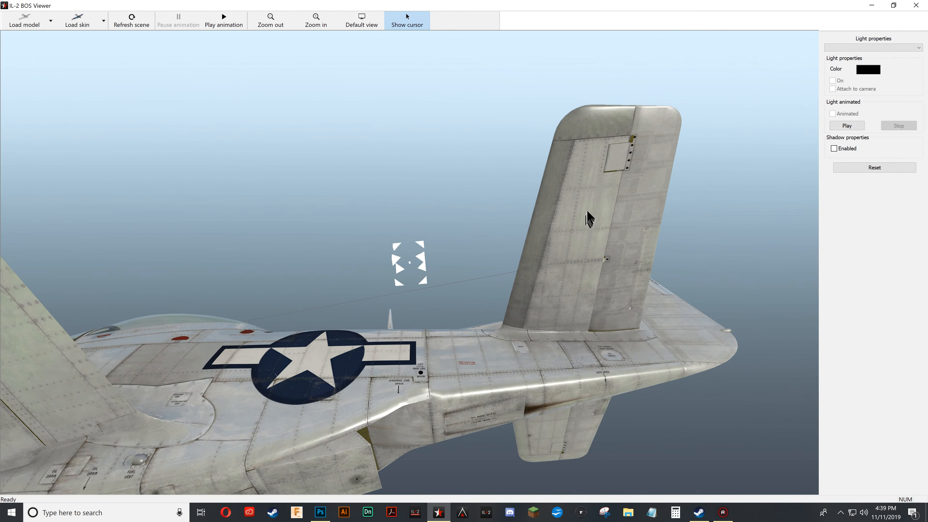
{"action": "mouse_move", "coordinate": [582, 189]}
{"action": "left_mouse_down"}
{"action": "mouse_move", "coordinate": [590, 181]}
{"action": "mouse_move", "coordinate": [551, 189]}
{"action": "mouse_move", "coordinate": [557, 170]}
{"action": "mouse_move", "coordinate": [565, 168]}
{"action": "mouse_move", "coordinate": [582, 202]}
{"action": "left_mouse_up"}
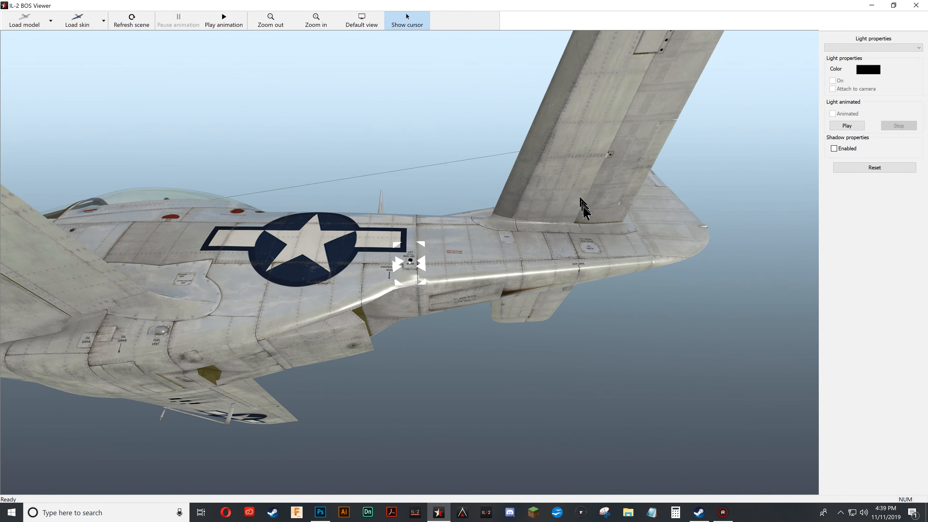
{"action": "scroll", "coordinate": [583, 208], "scroll_direction": "down", "scroll_amount": 6}
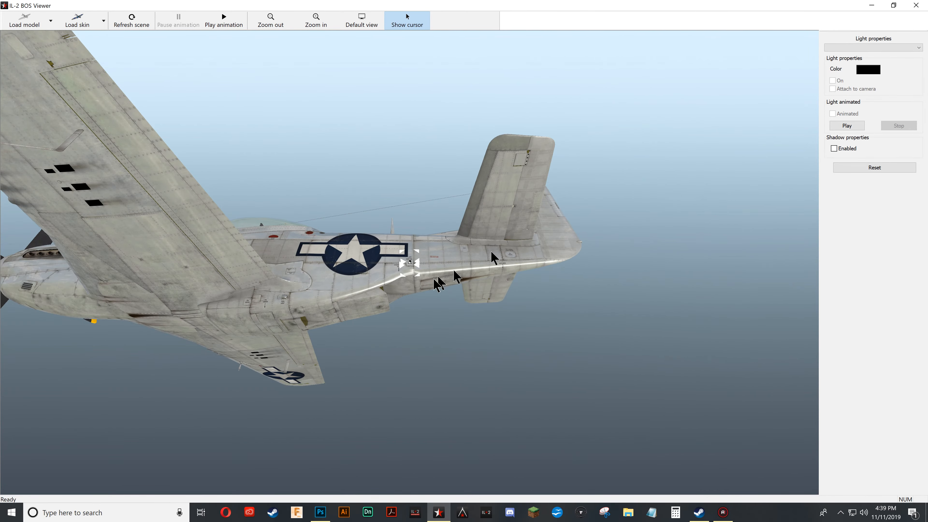
{"action": "left_click_drag", "start_coordinate": [435, 276], "coordinate": [389, 108]}
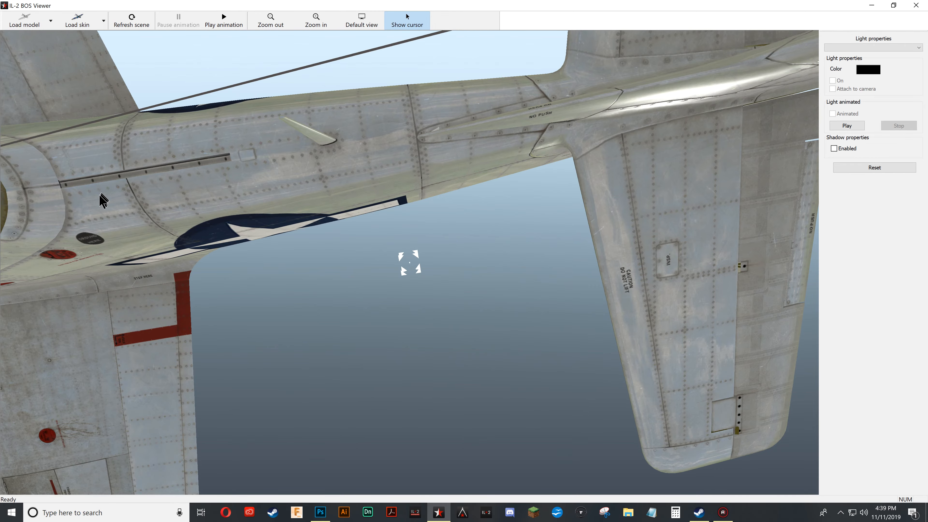
{"action": "left_click_drag", "start_coordinate": [100, 194], "coordinate": [349, 130]}
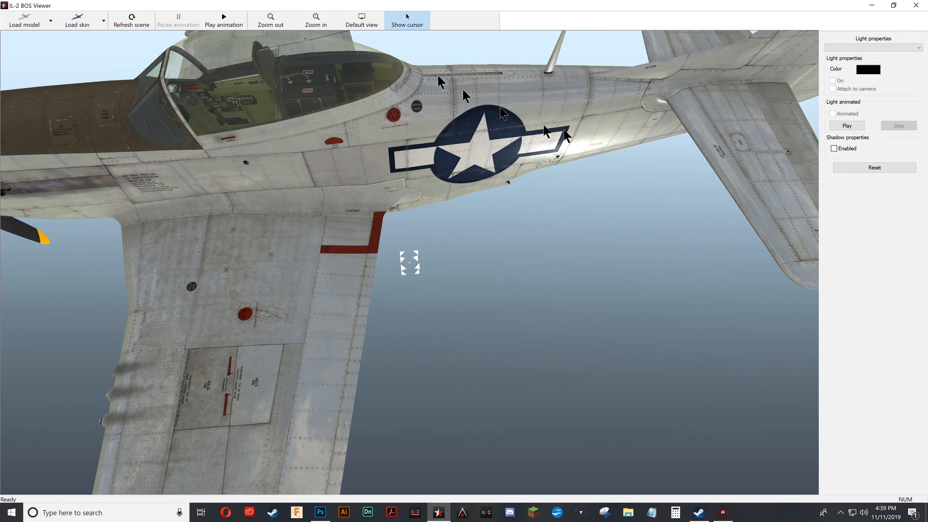
{"action": "left_click_drag", "start_coordinate": [628, 155], "coordinate": [529, 114]}
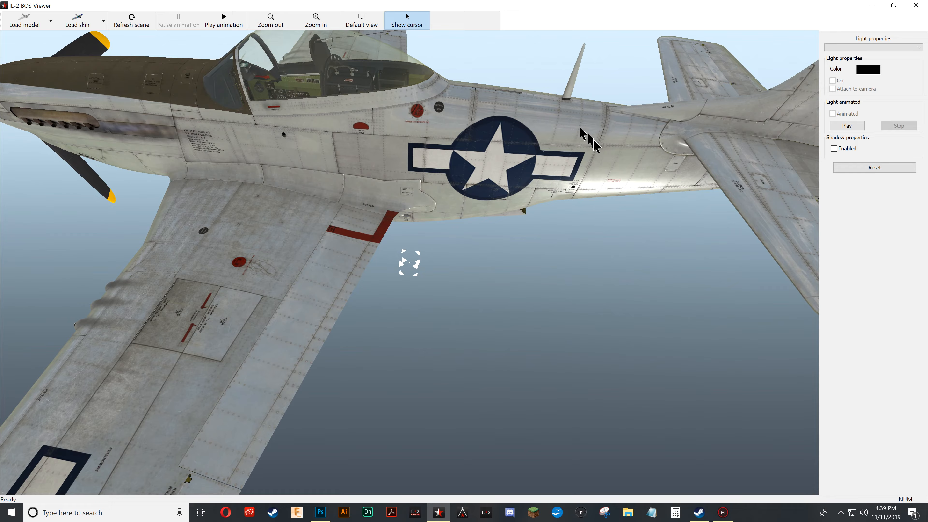
{"action": "left_click_drag", "start_coordinate": [580, 128], "coordinate": [540, 154]}
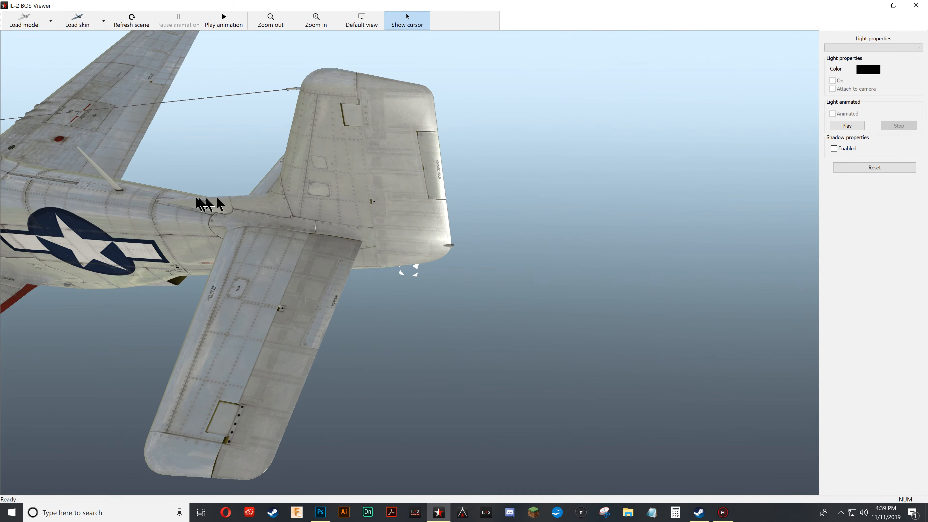
{"action": "left_click_drag", "start_coordinate": [196, 199], "coordinate": [267, 163]}
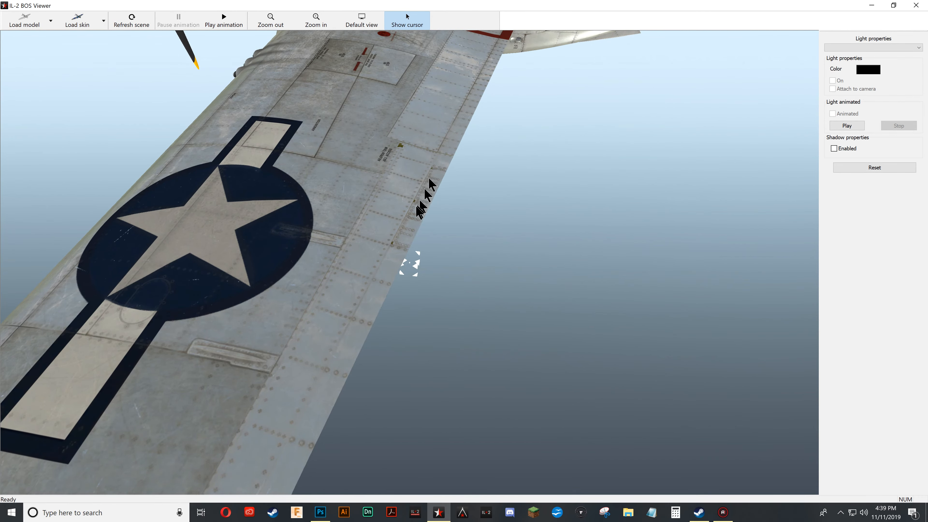
Examine the panel shades on the upper wing around the star insignia, the wing root and the nose cowling
{"action": "left_click_drag", "start_coordinate": [314, 198], "coordinate": [338, 189]}
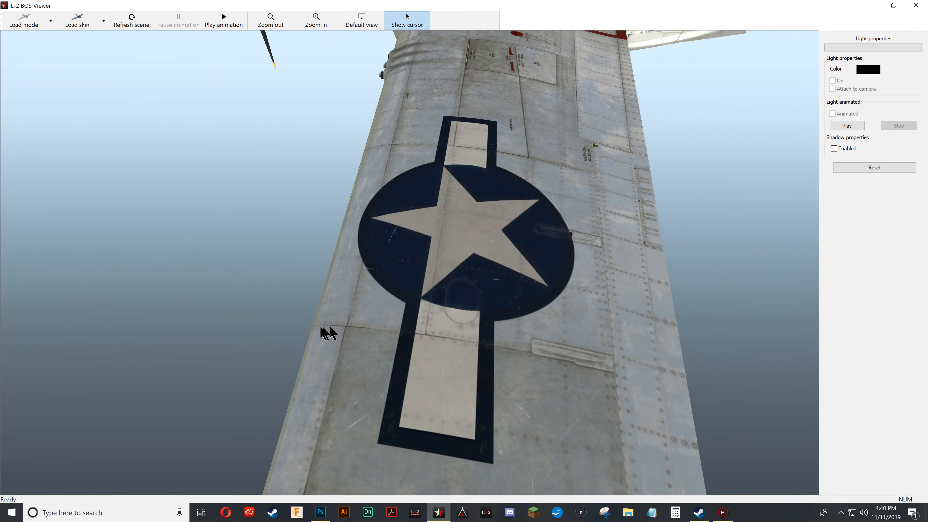
{"action": "mouse_move", "coordinate": [353, 347]}
{"action": "left_mouse_down"}
{"action": "mouse_move", "coordinate": [348, 325]}
{"action": "mouse_move", "coordinate": [342, 347]}
{"action": "left_mouse_up"}
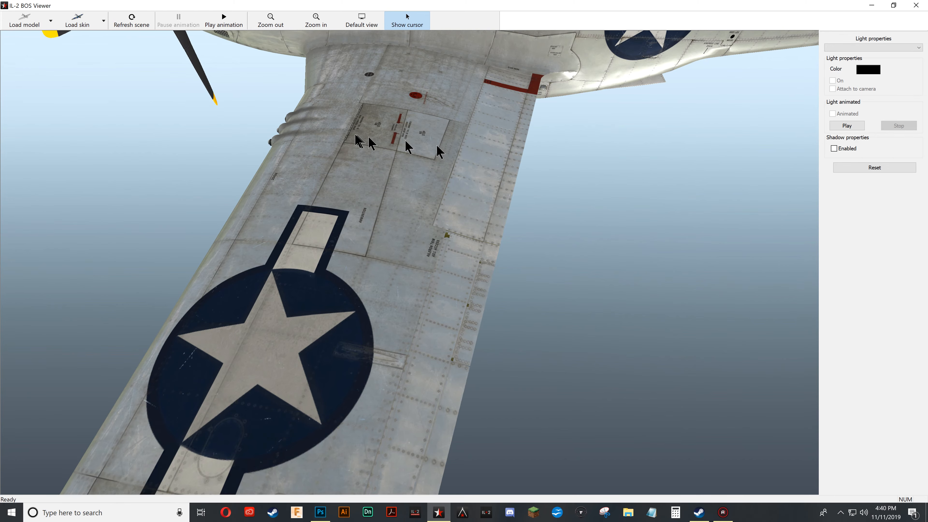
{"action": "scroll", "coordinate": [475, 191], "scroll_direction": "down", "scroll_amount": 3}
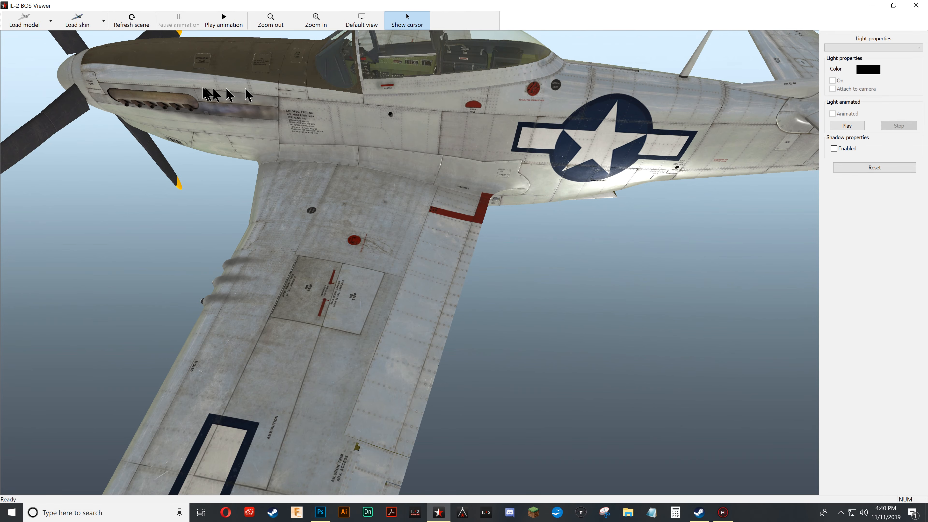
{"action": "left_click_drag", "start_coordinate": [174, 87], "coordinate": [228, 157]}
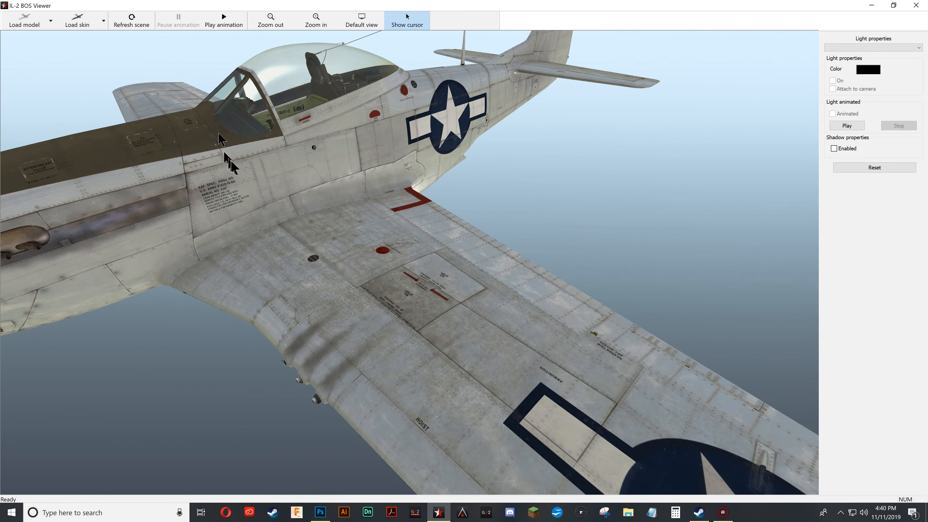
{"action": "left_click_drag", "start_coordinate": [251, 204], "coordinate": [272, 197]}
{"action": "scroll", "coordinate": [275, 203], "scroll_direction": "down", "scroll_amount": 8}
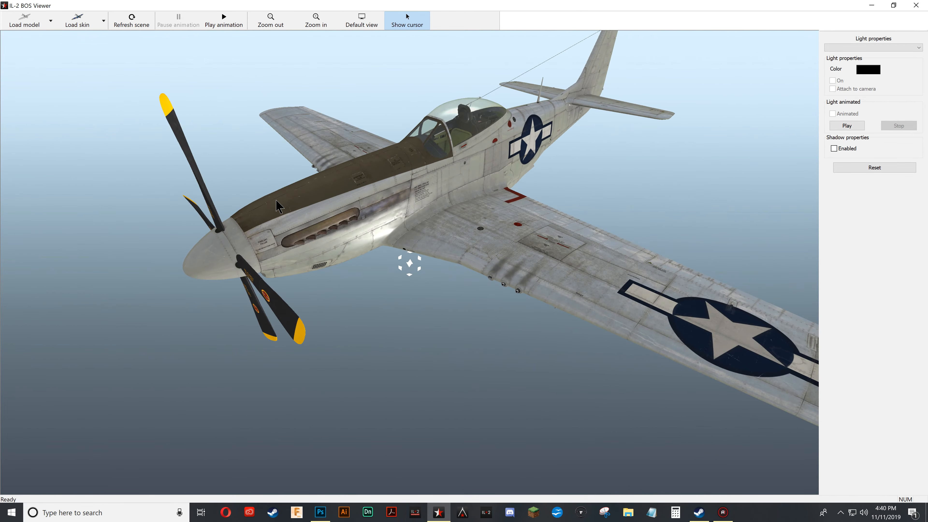
{"action": "left_click_drag", "start_coordinate": [351, 237], "coordinate": [536, 229]}
Review the contrast between metal panels across the whole aircraft from the rear quarter, both near and far
{"action": "left_click_drag", "start_coordinate": [581, 266], "coordinate": [561, 259]}
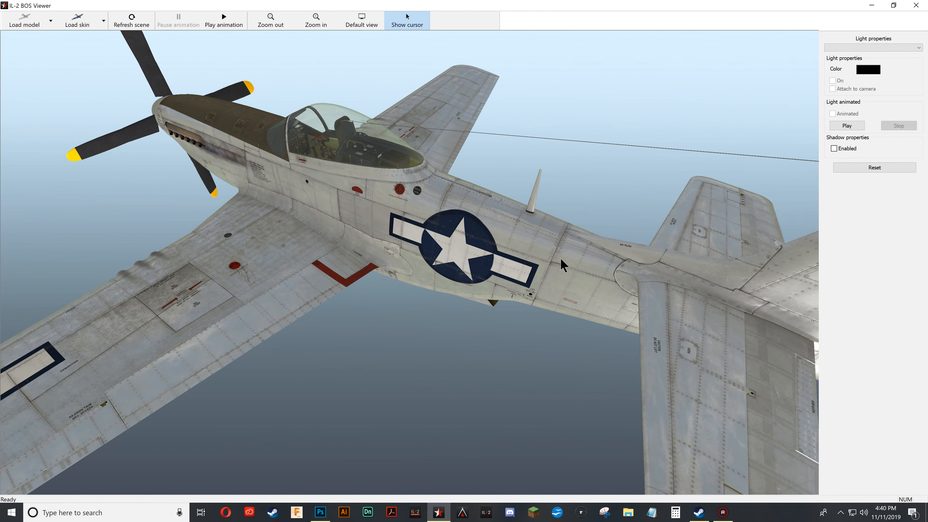
{"action": "left_click_drag", "start_coordinate": [403, 233], "coordinate": [410, 234]}
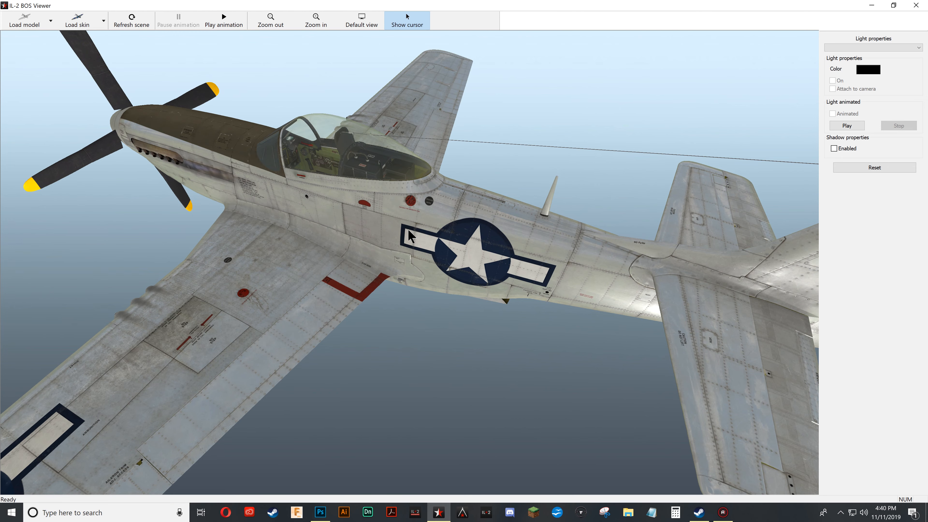
{"action": "scroll", "coordinate": [304, 214], "scroll_direction": "down", "scroll_amount": 2}
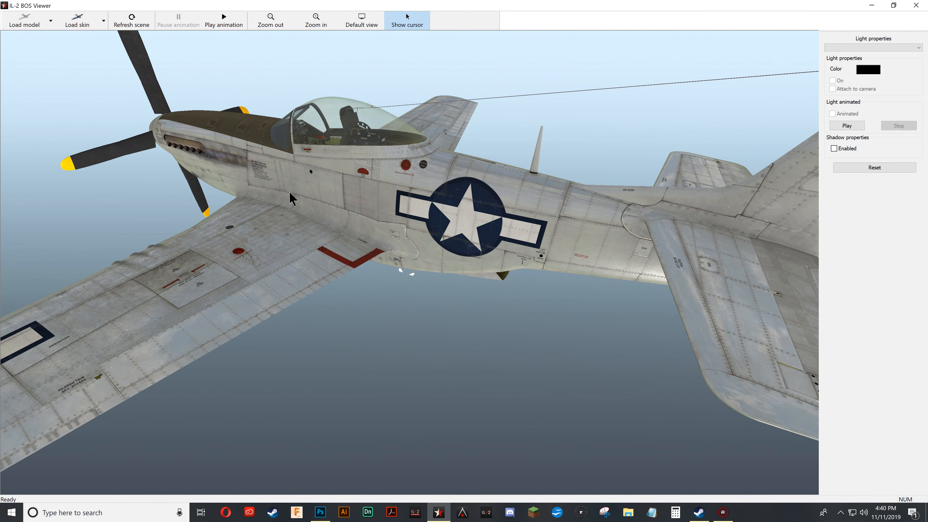
{"action": "scroll", "coordinate": [346, 227], "scroll_direction": "down", "scroll_amount": 3}
{"action": "scroll", "coordinate": [345, 228], "scroll_direction": "down", "scroll_amount": 3}
{"action": "left_click_drag", "start_coordinate": [402, 263], "coordinate": [444, 269]}
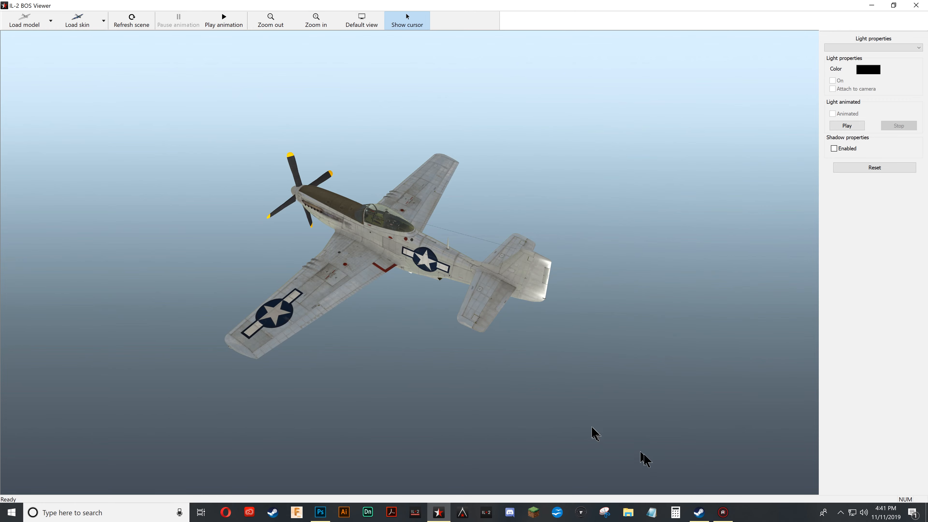
{"action": "mouse_move", "coordinate": [321, 299]}
{"action": "left_mouse_down"}
{"action": "mouse_move", "coordinate": [365, 263]}
{"action": "mouse_move", "coordinate": [394, 257]}
{"action": "mouse_move", "coordinate": [399, 193]}
{"action": "mouse_move", "coordinate": [433, 206]}
{"action": "mouse_move", "coordinate": [464, 252]}
{"action": "mouse_move", "coordinate": [417, 311]}
{"action": "mouse_move", "coordinate": [420, 297]}
{"action": "mouse_move", "coordinate": [384, 311]}
{"action": "mouse_move", "coordinate": [382, 289]}
{"action": "left_mouse_up"}
{"action": "scroll", "coordinate": [408, 303], "scroll_direction": "up", "scroll_amount": 3}
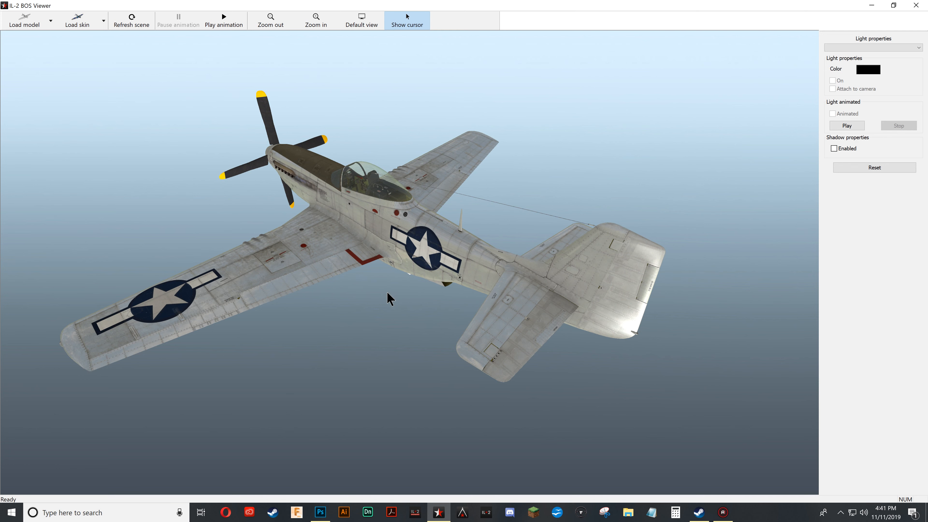